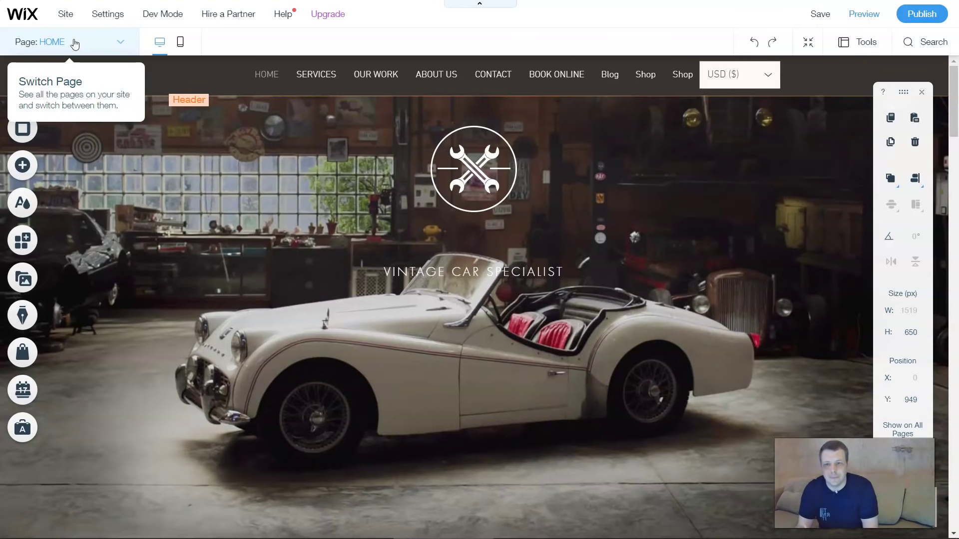
Open the My Bookings page from the member pages and select its Manage Your Bookings widget.
click(76, 42)
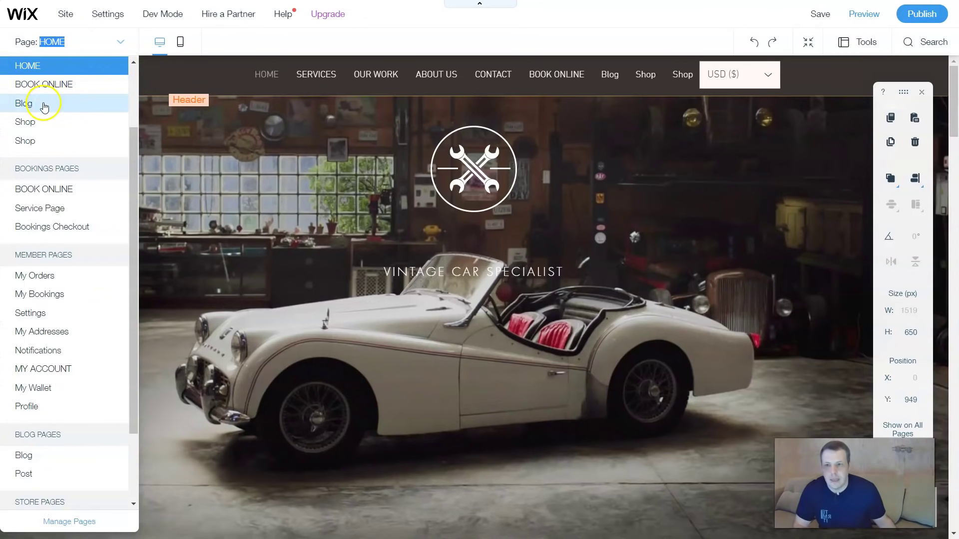
click(44, 157)
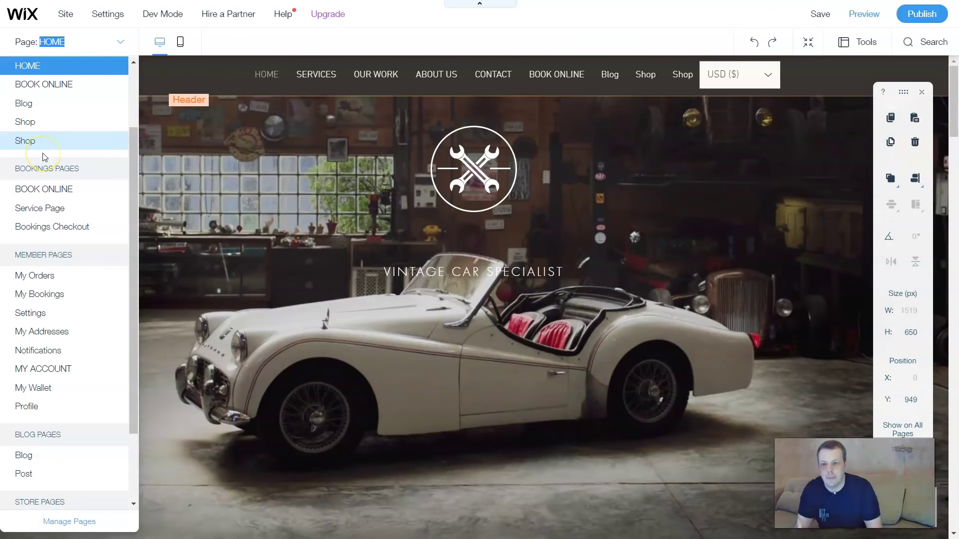
click(53, 281)
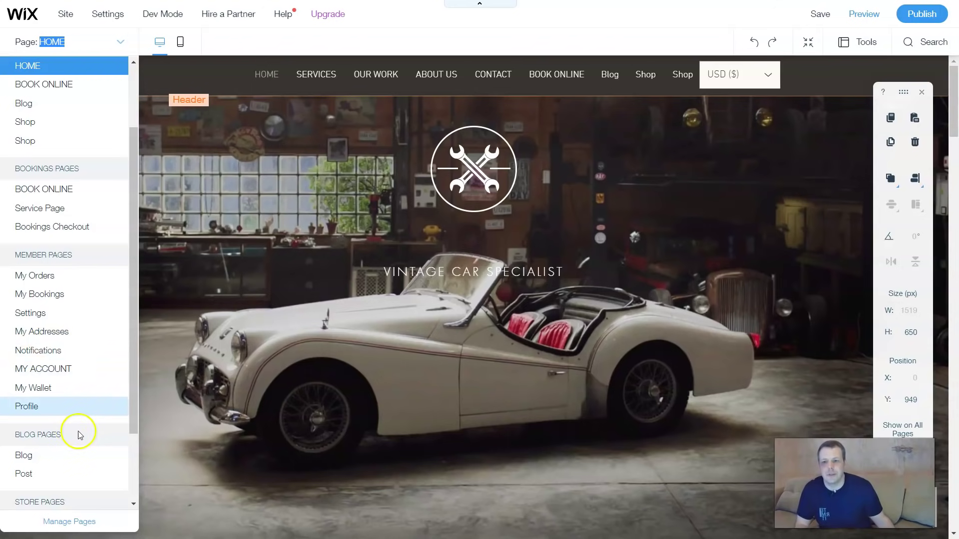
scroll(82, 255, down, 1)
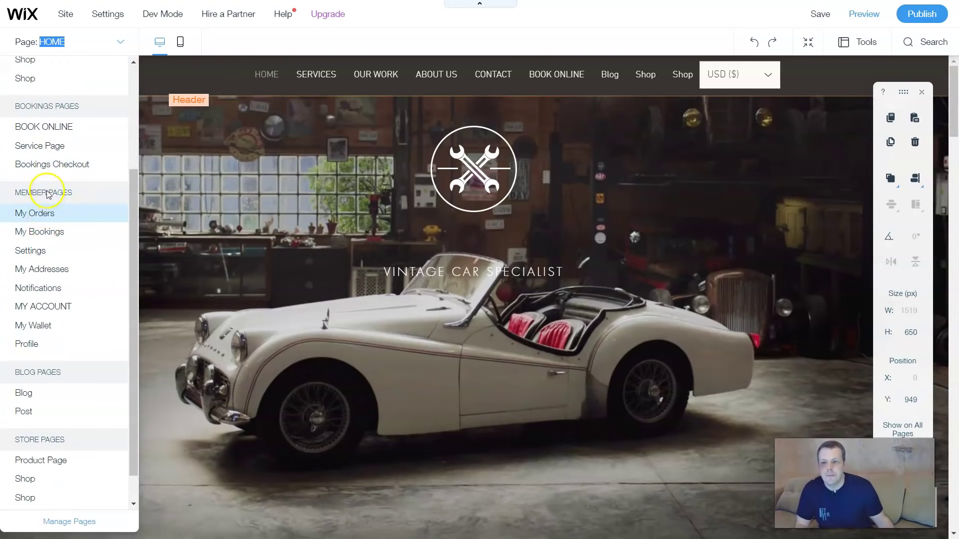
click(54, 231)
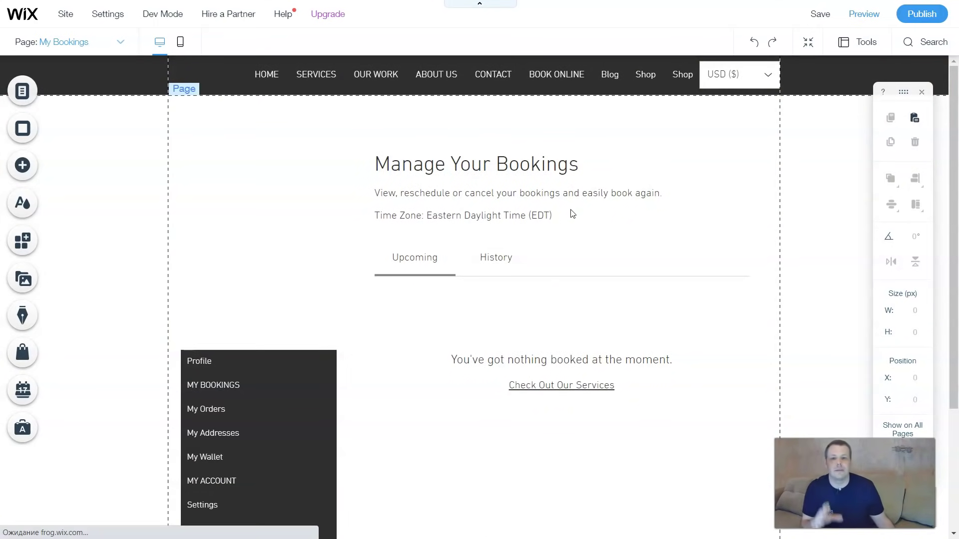
click(454, 257)
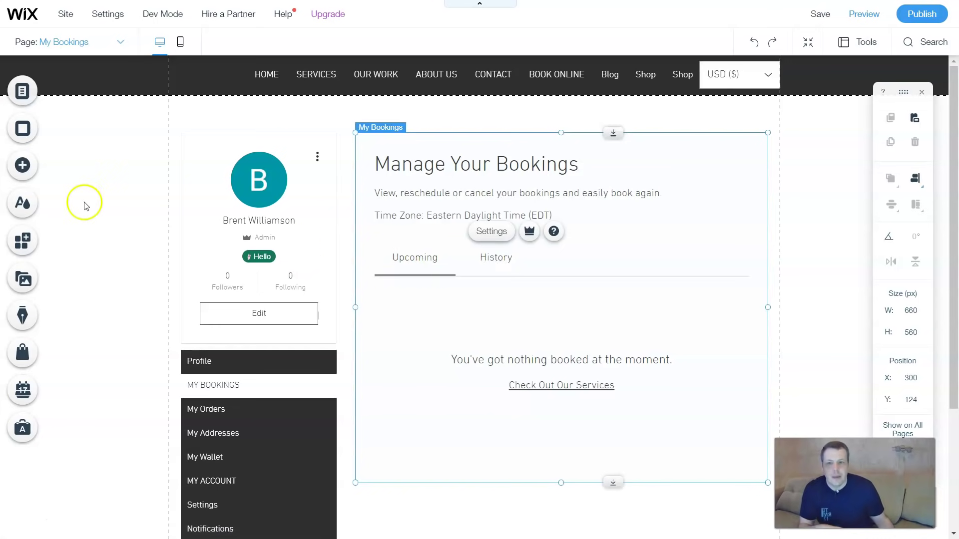
Look through the grouped list of site pages and return to the HOME page.
click(99, 42)
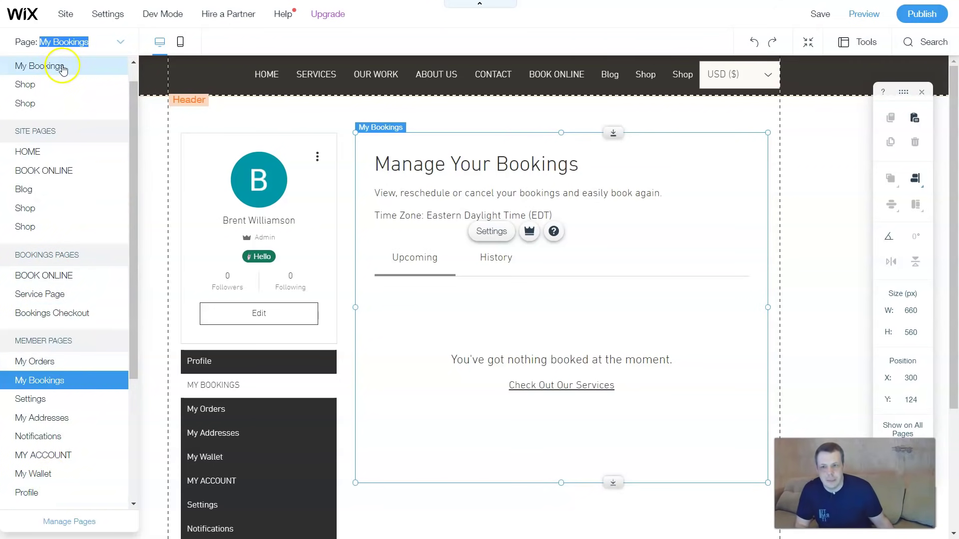
click(121, 42)
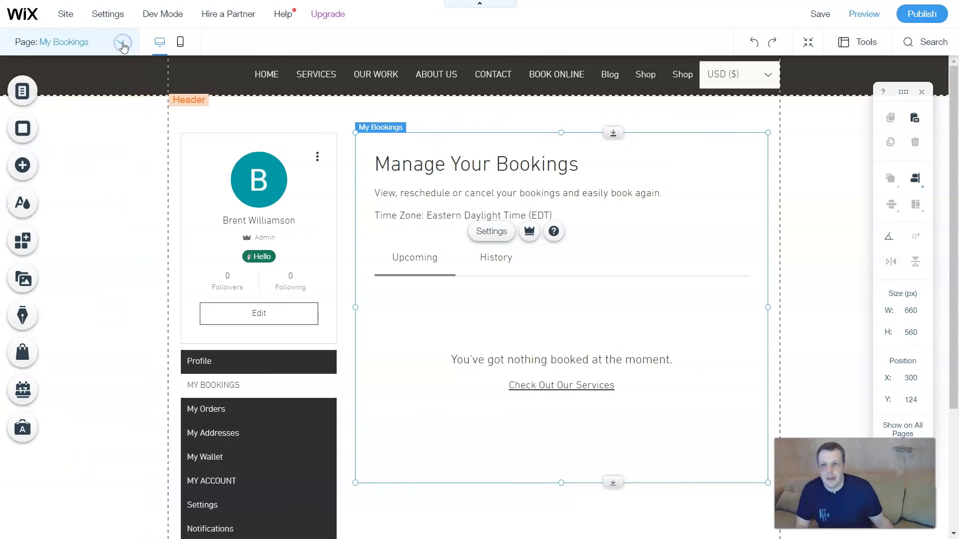
click(122, 43)
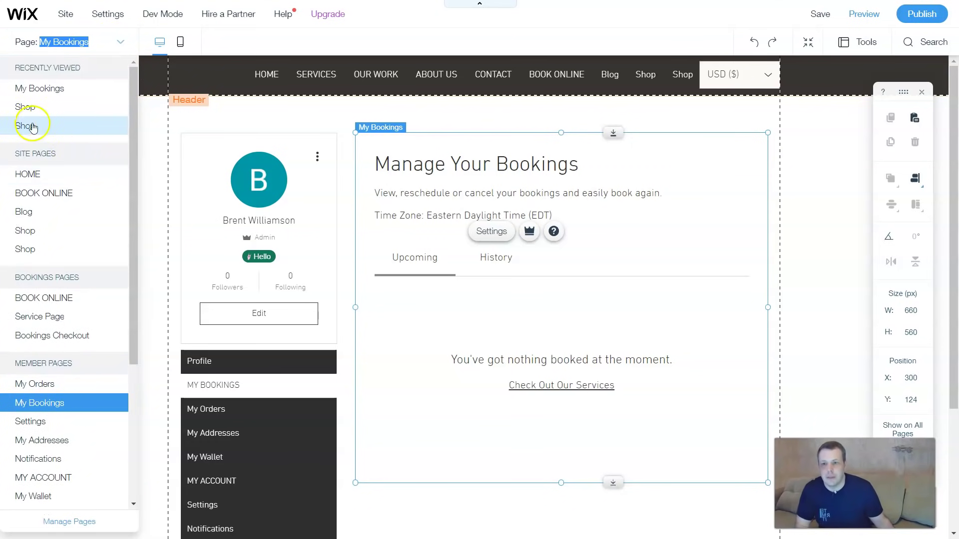
click(183, 33)
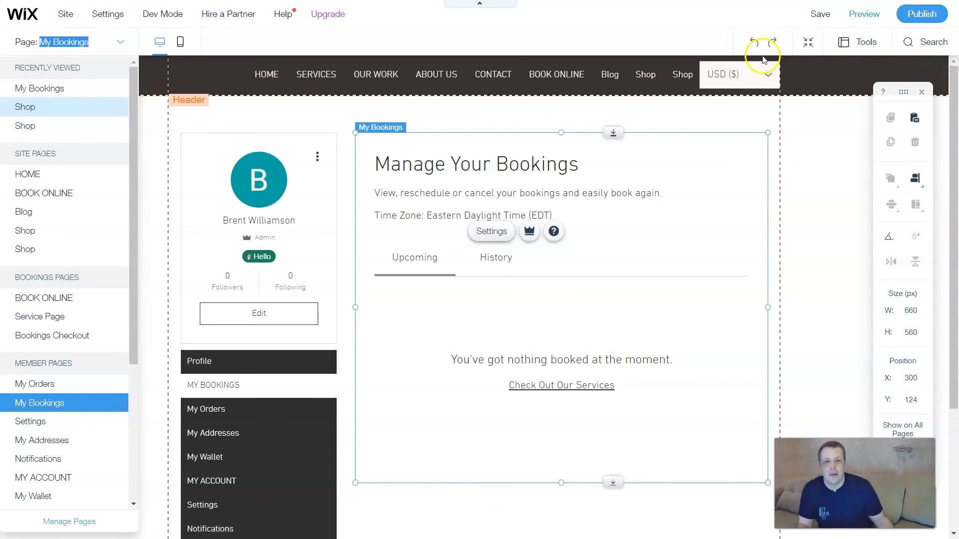
click(538, 83)
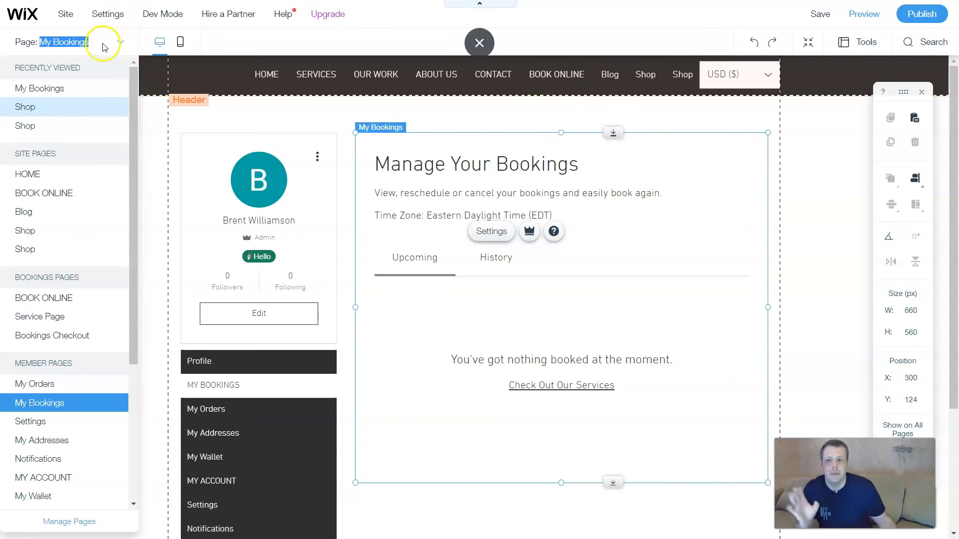
click(119, 41)
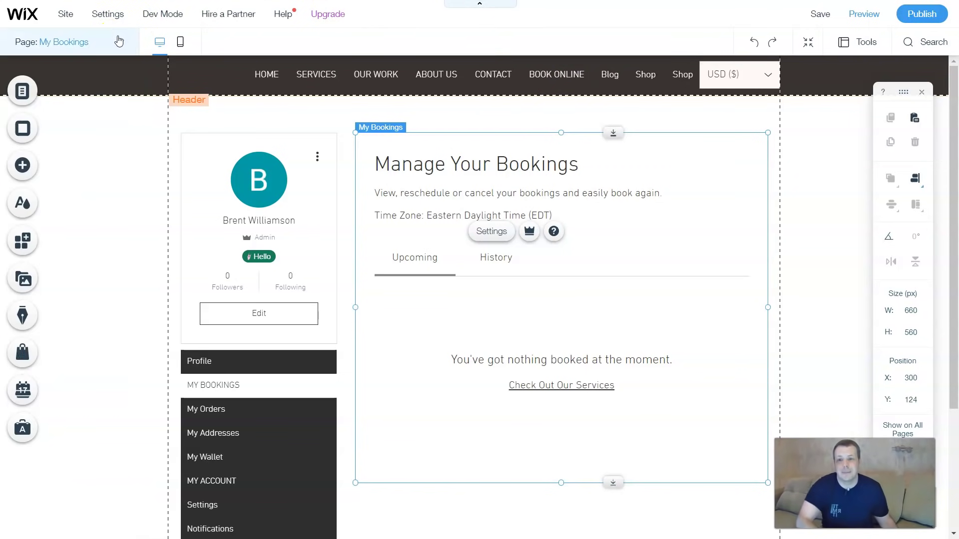
click(122, 40)
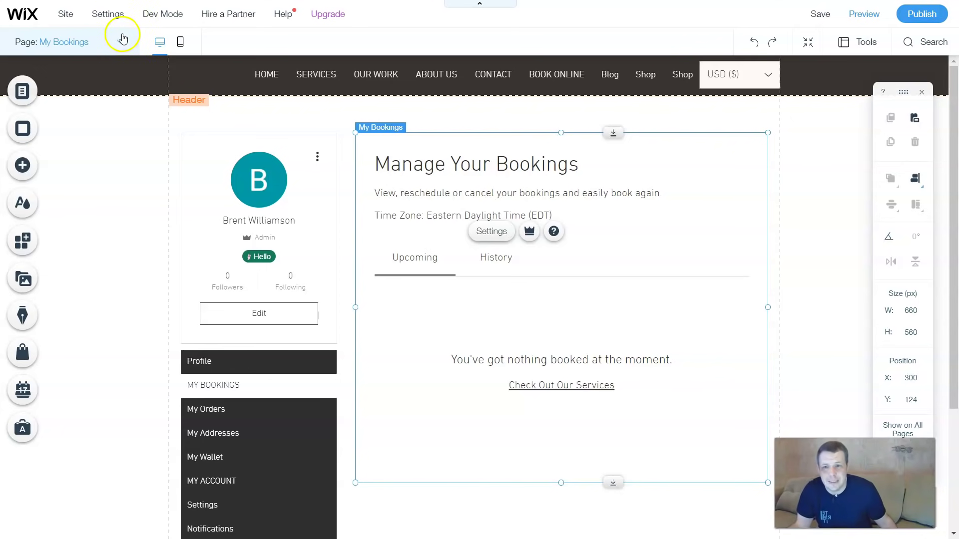
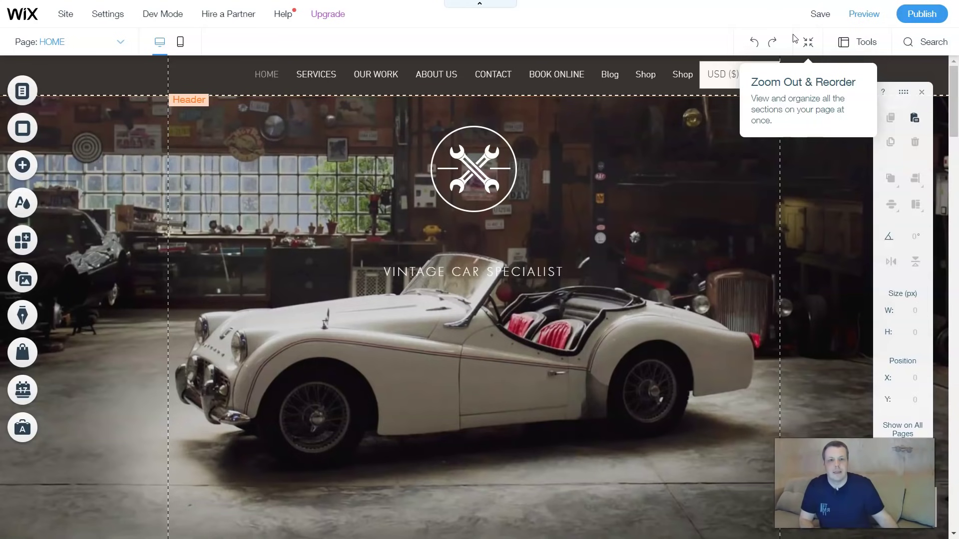
In Zoom Out mode, shift the wrench-logo section down two places and delete the empty space above it.
click(807, 41)
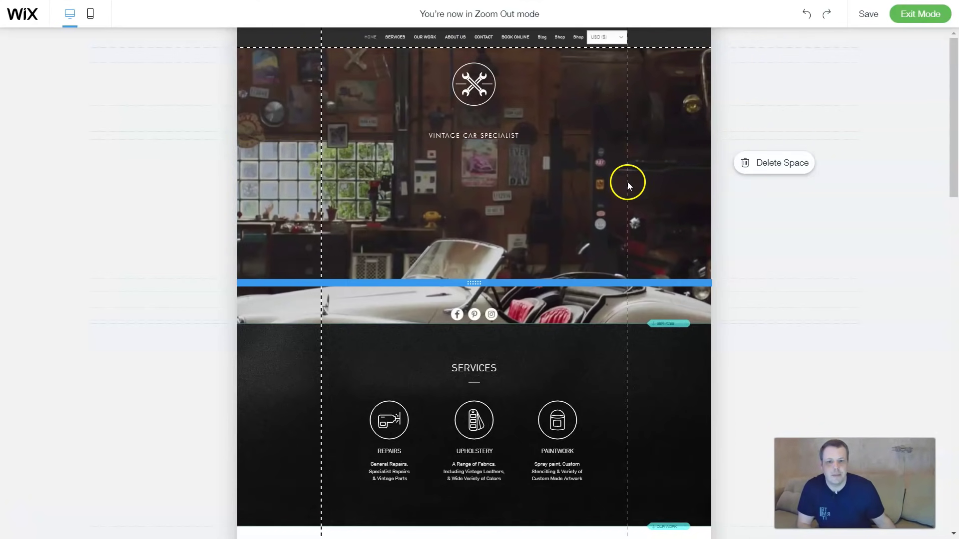
mouse_move(691, 82)
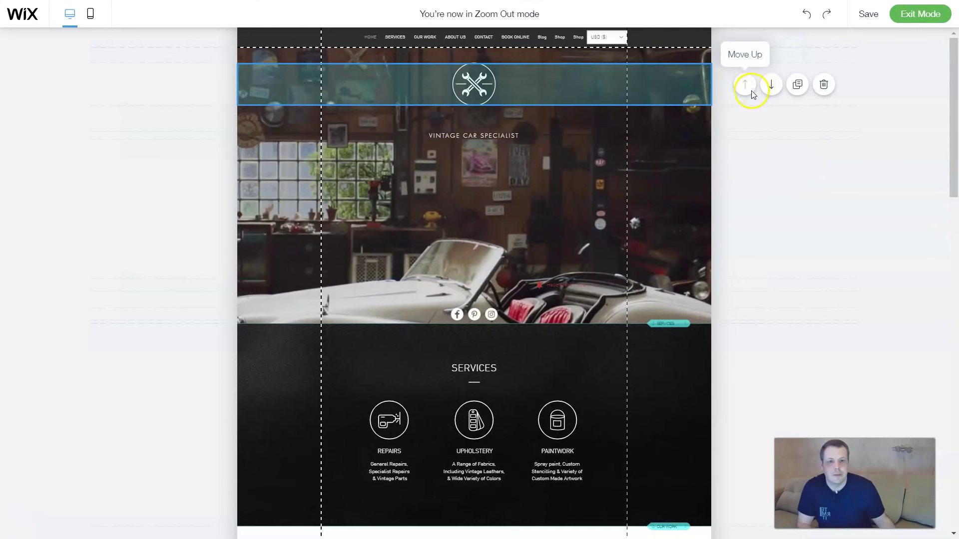
mouse_move(542, 97)
click(769, 88)
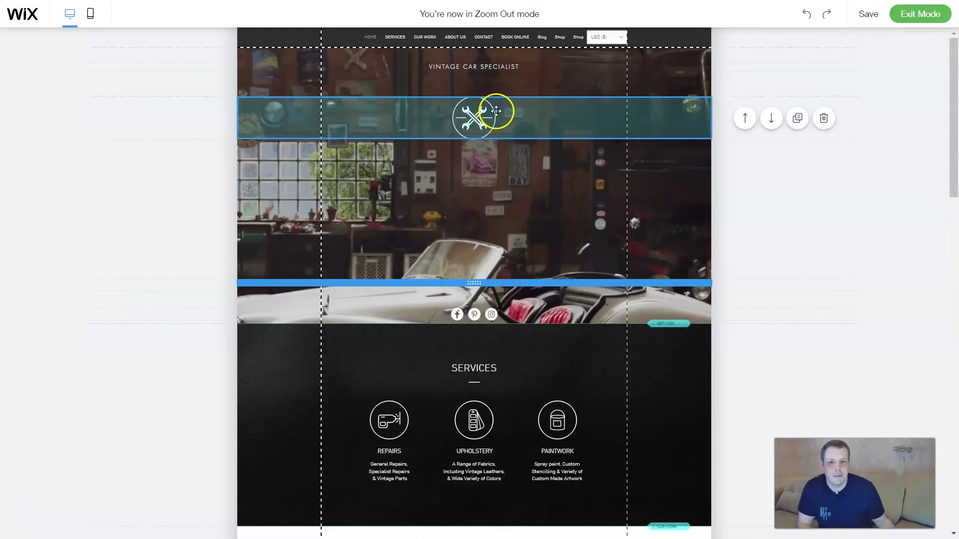
click(771, 118)
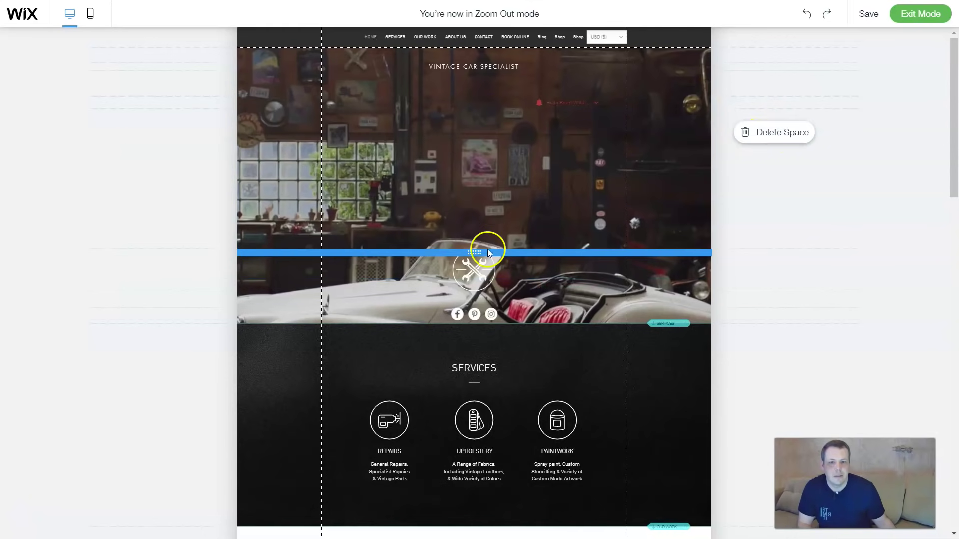
click(745, 133)
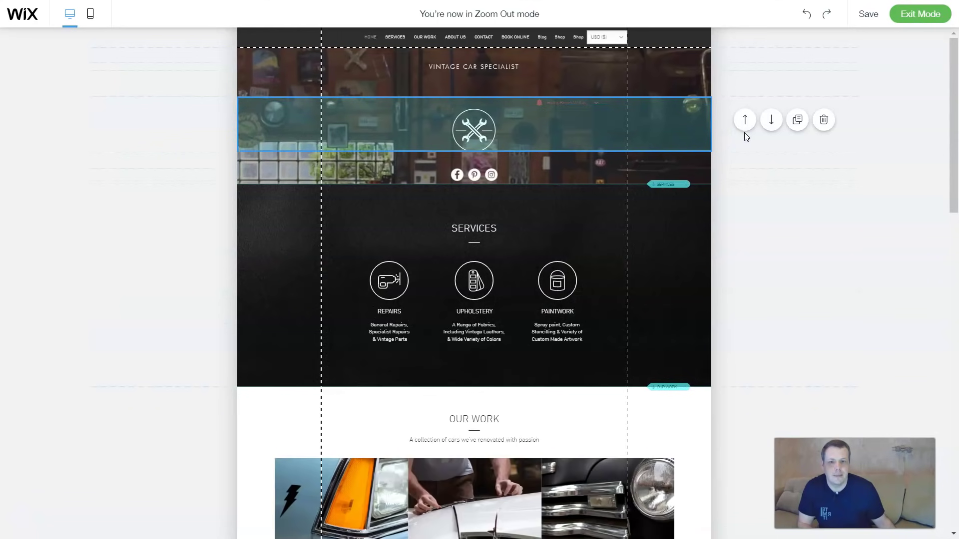
Duplicate the wrench-logo section with overlapping copies and delete the combined logo section.
click(797, 122)
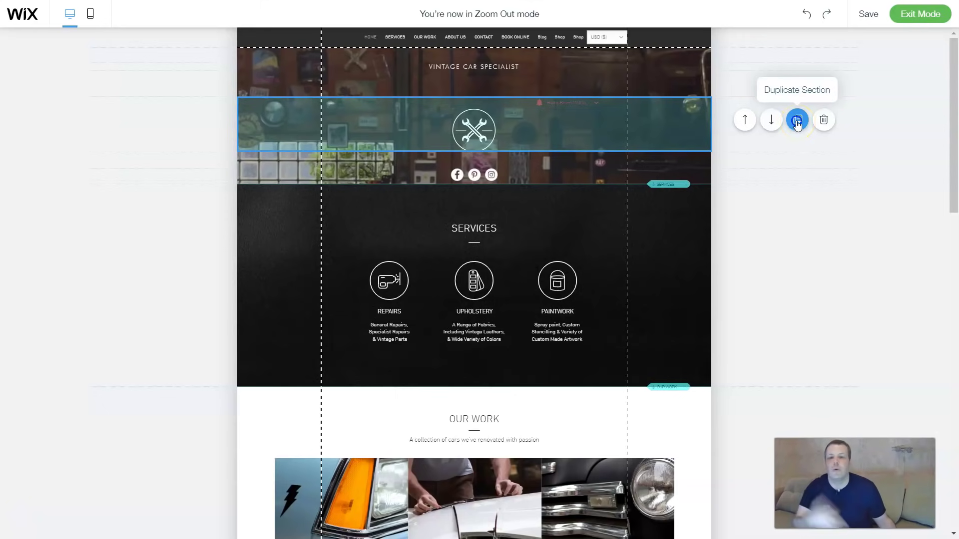
click(797, 124)
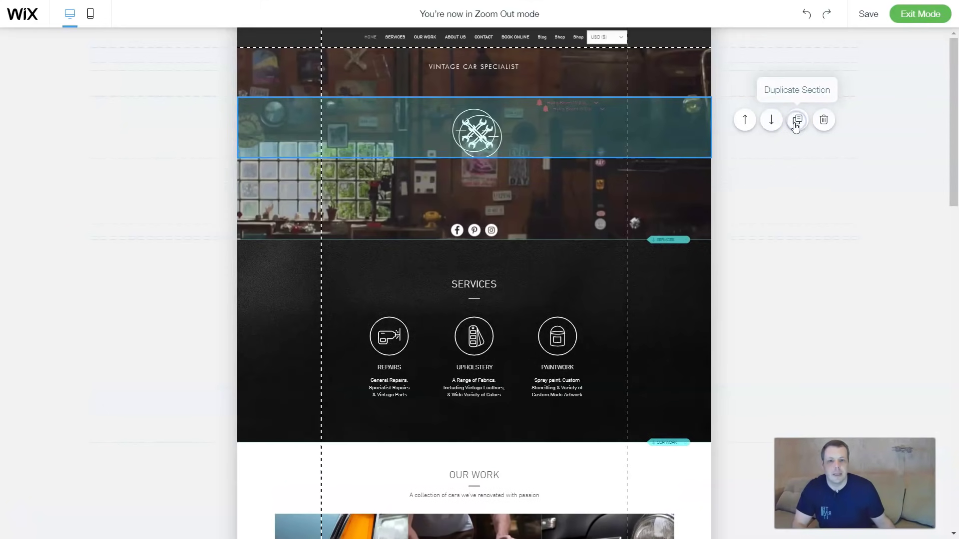
drag(474, 185, 483, 138)
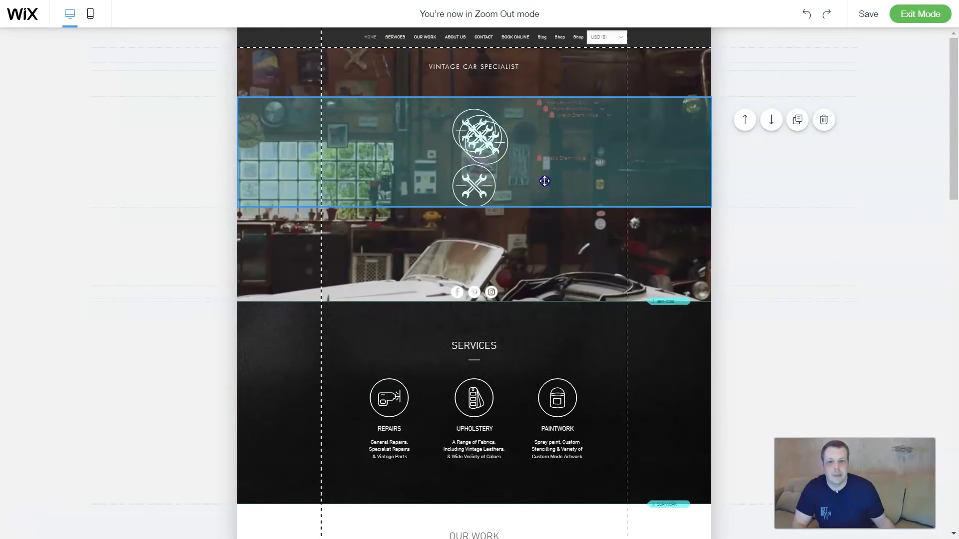
click(824, 120)
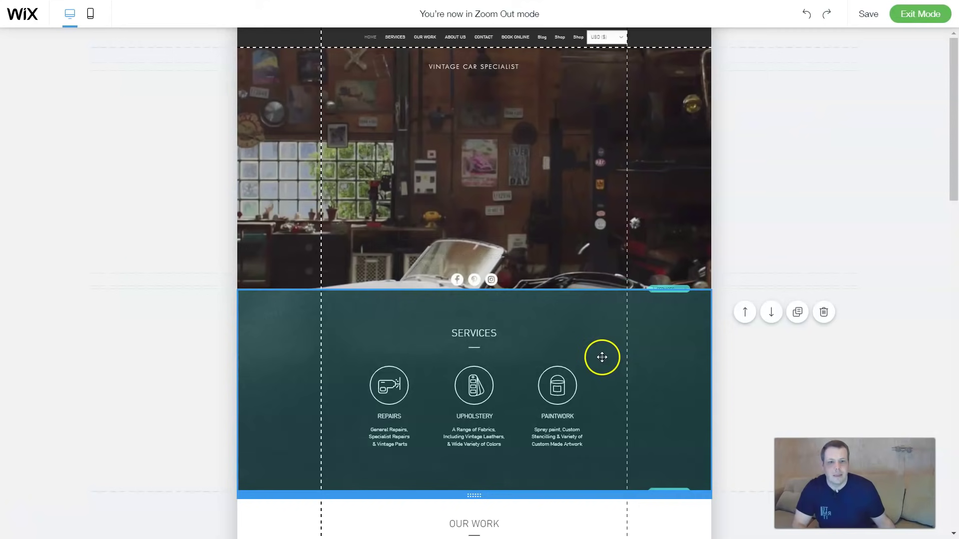
Enlarge the space between the SERVICES and OUR WORK sections so a strip of the background photo separates them.
scroll(631, 330, down, 1)
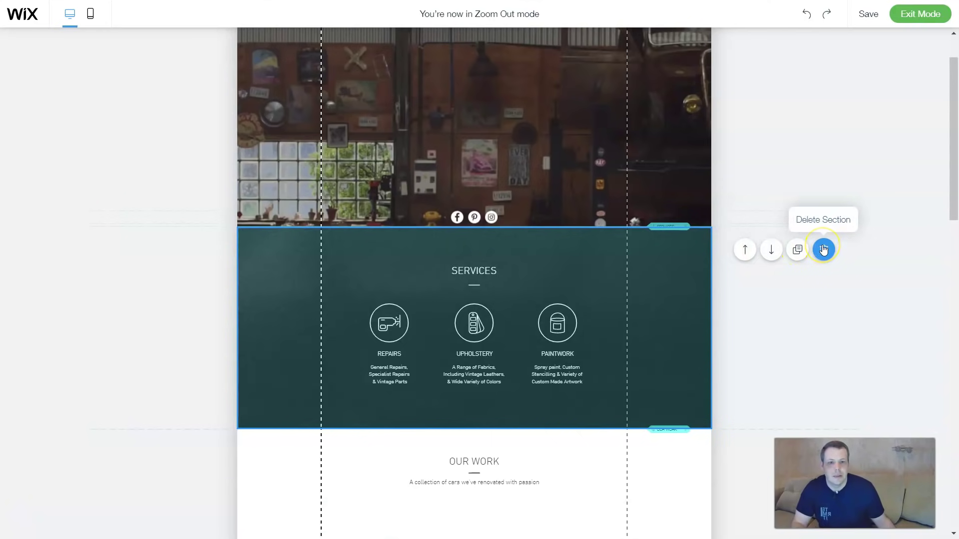
scroll(822, 248, down, 4)
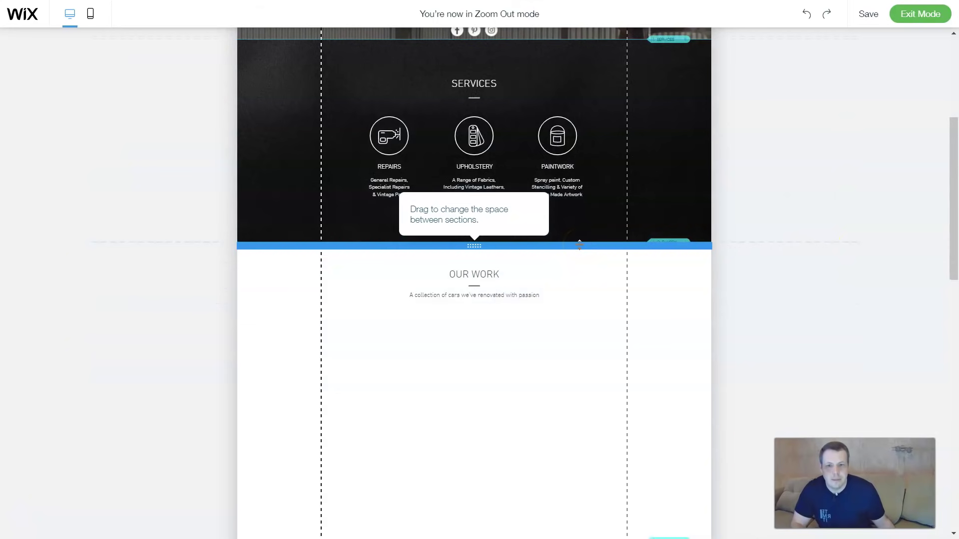
click(573, 245)
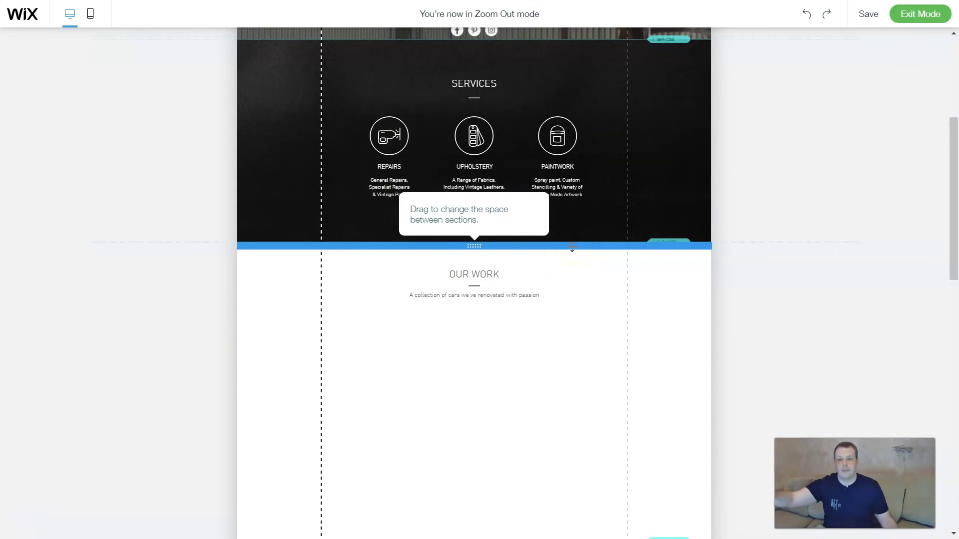
drag(572, 245, 538, 537)
Delete the photo section of the seated couple between the ABOUT US and FIND US sections.
scroll(597, 359, down, 5)
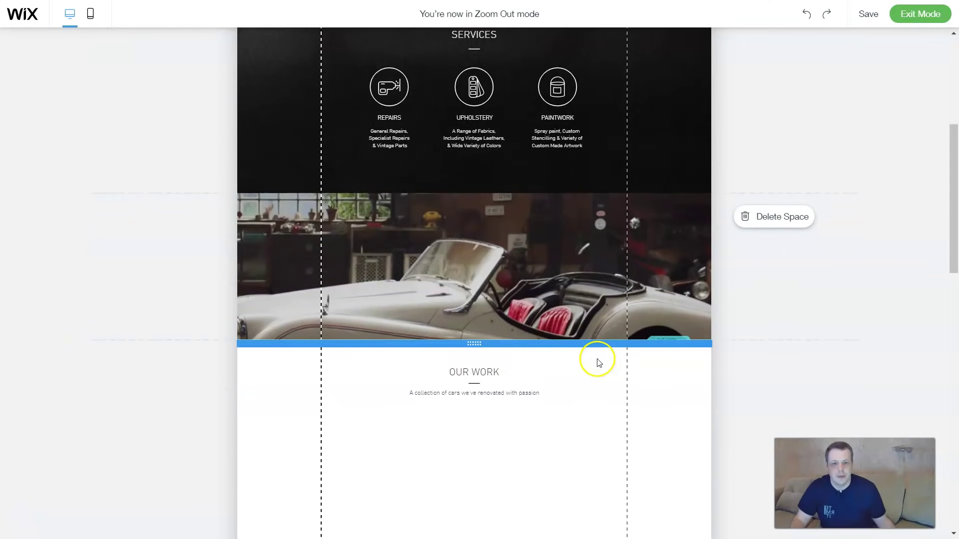
scroll(599, 356, down, 5)
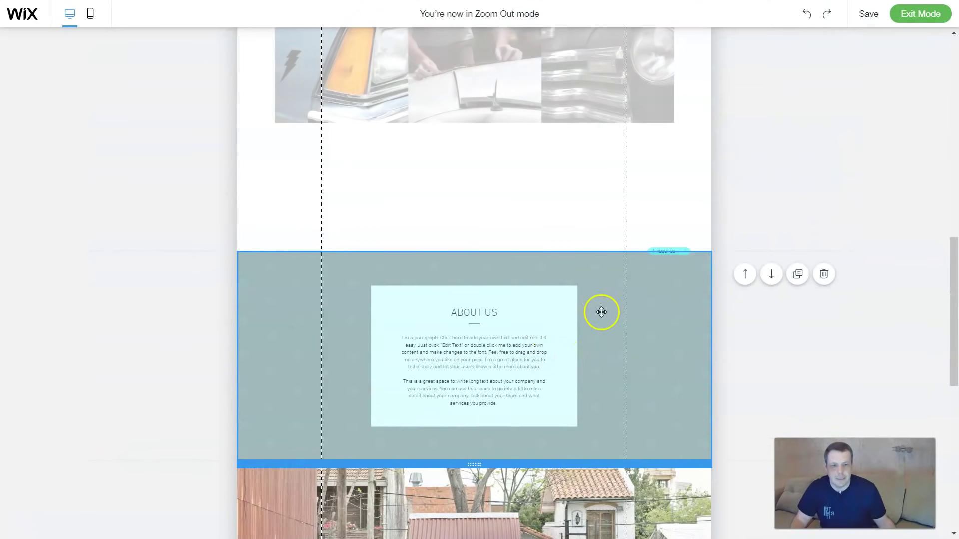
scroll(557, 324, down, 7)
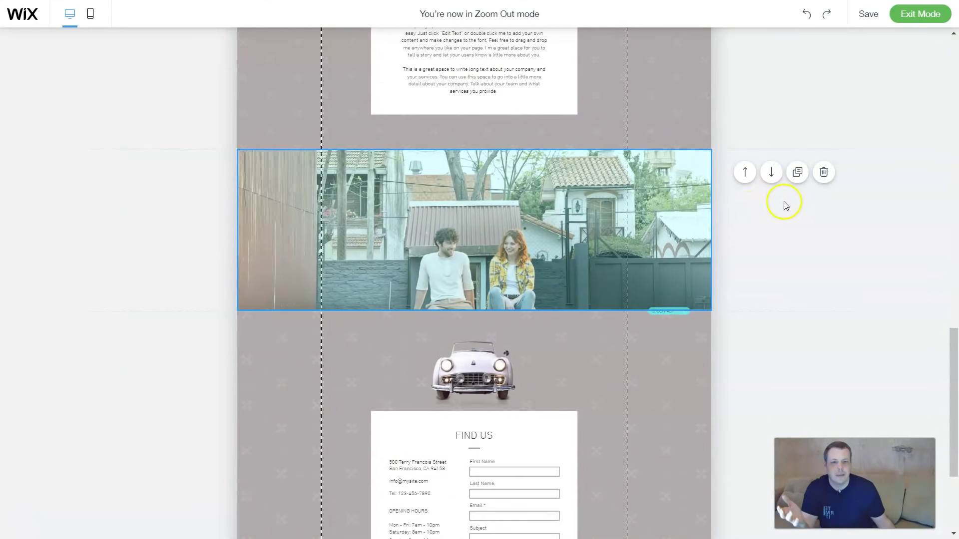
click(823, 173)
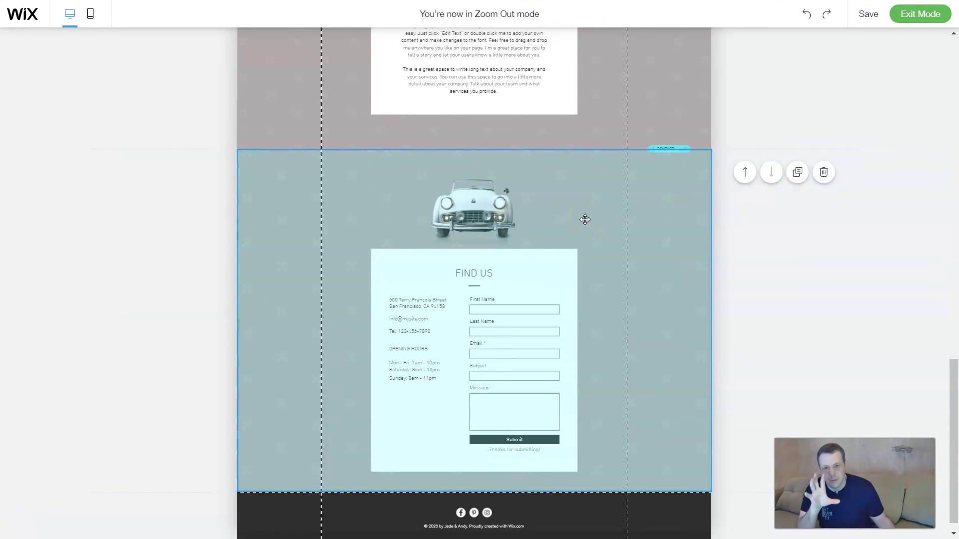
Move the FIND US contact section above the ABOUT US section.
click(499, 311)
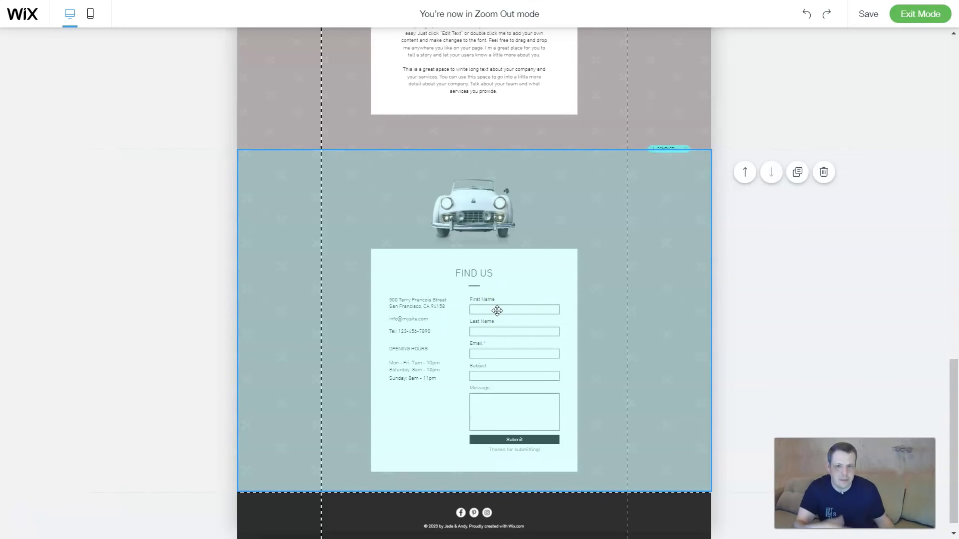
scroll(507, 315, down, 1)
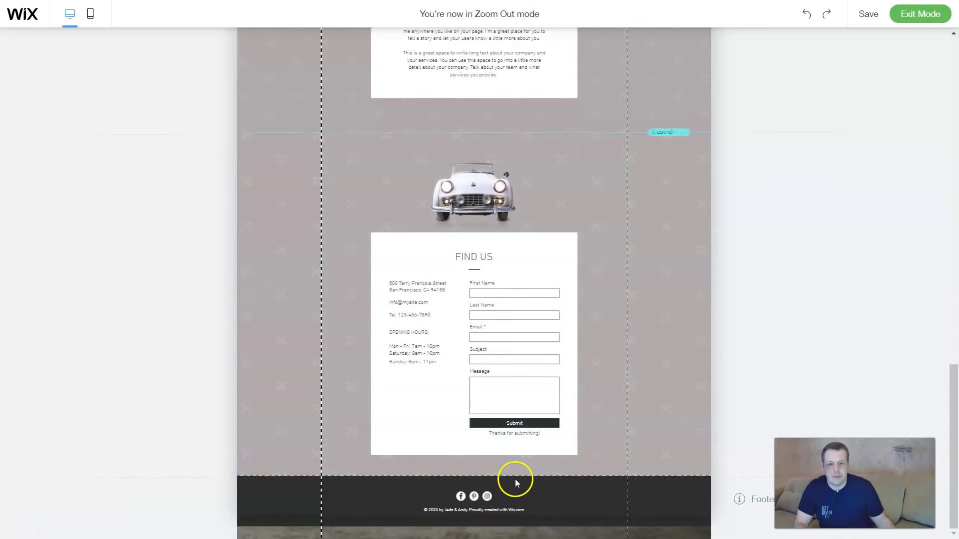
drag(517, 473, 519, 410)
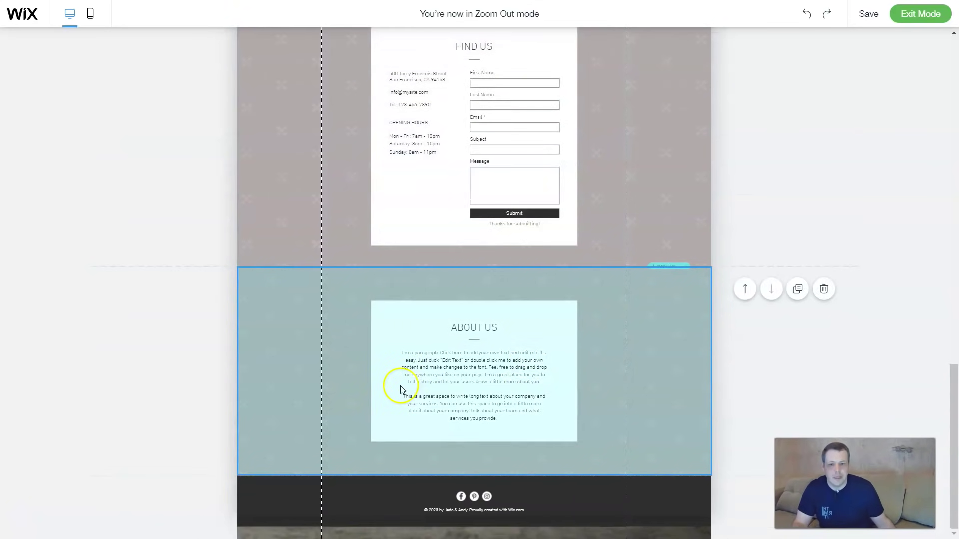
Restore the section order by placing FIND US back below ABOUT US.
scroll(551, 316, up, 3)
drag(551, 316, 539, 504)
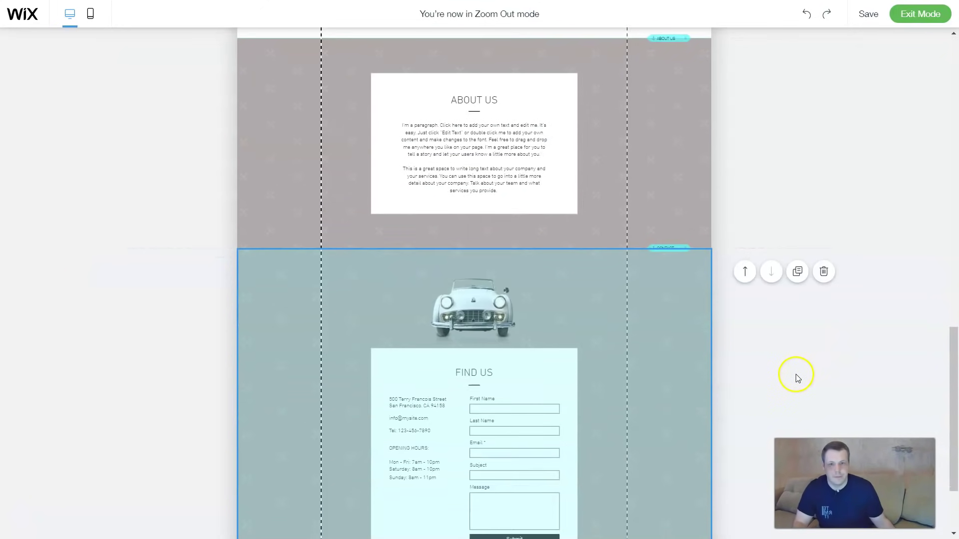
mouse_move(878, 20)
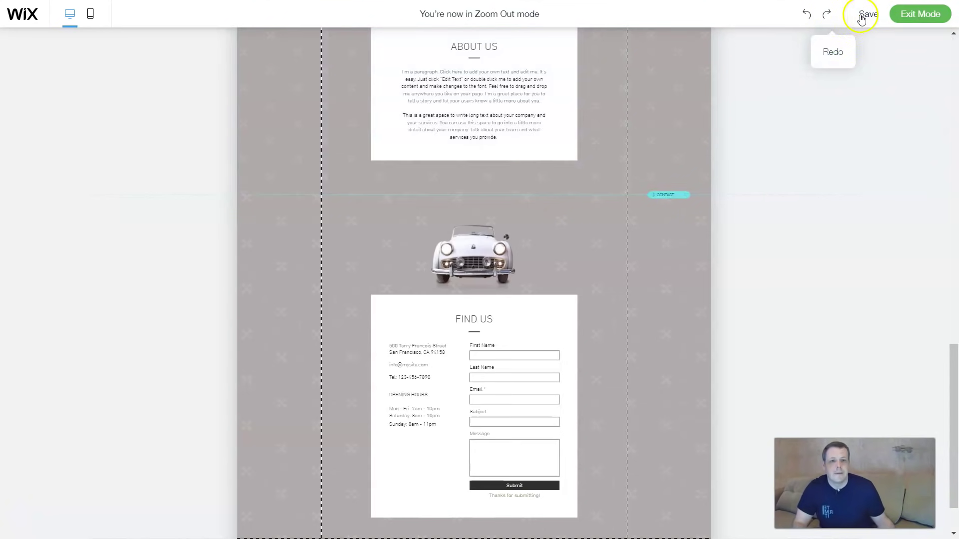
Exit Zoom Out mode and return to the normal editing view of the HOME page.
click(909, 13)
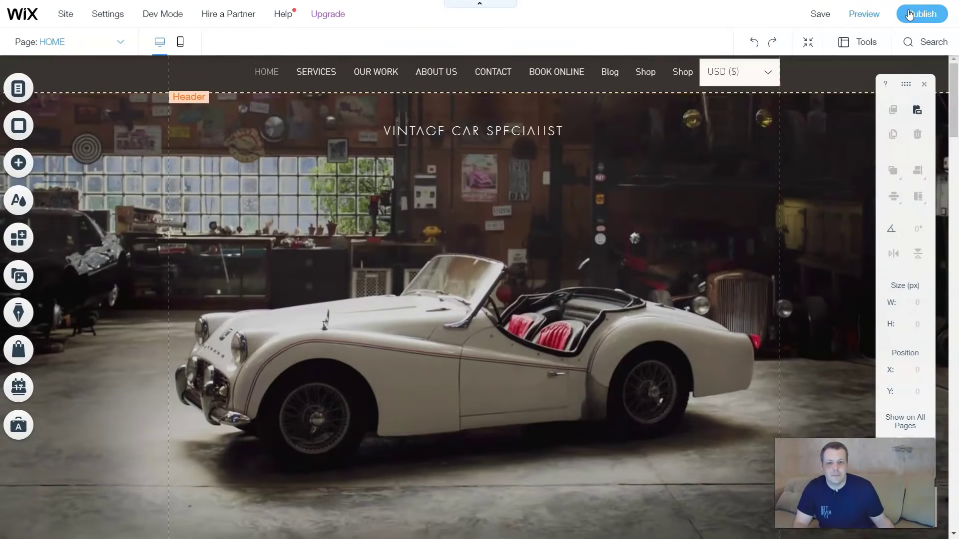
click(790, 71)
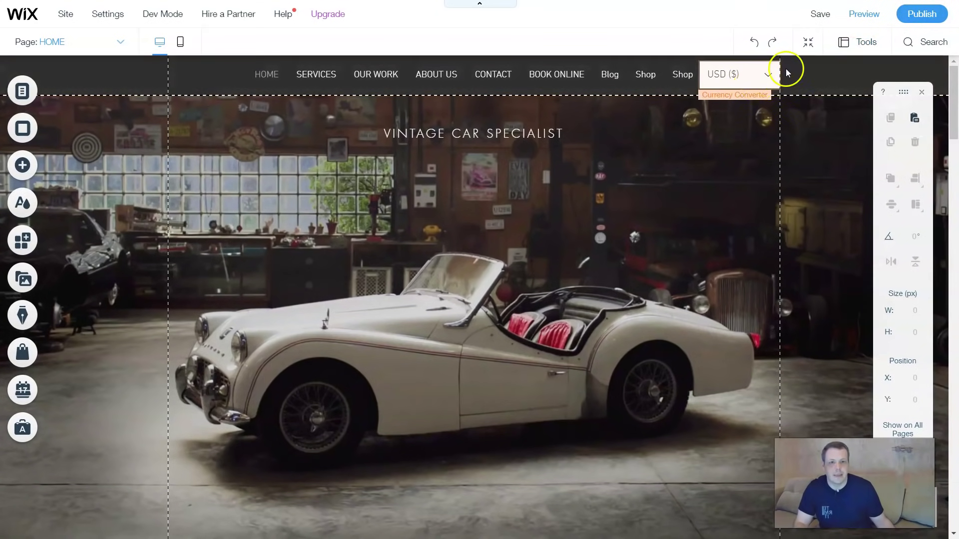
Try showing the Layers list, and switch off the Layers, Gridlines, Snap to Objects and Toolbar display options.
click(862, 48)
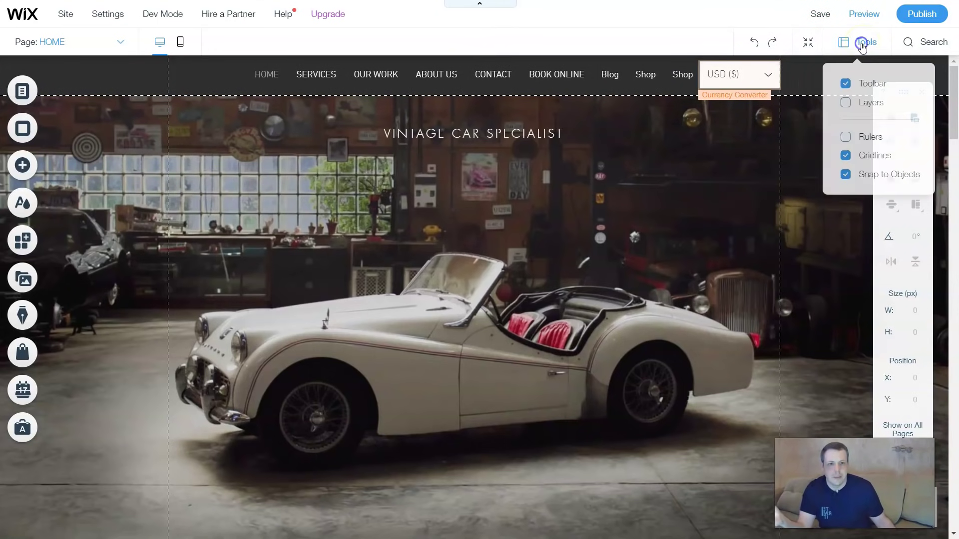
click(849, 105)
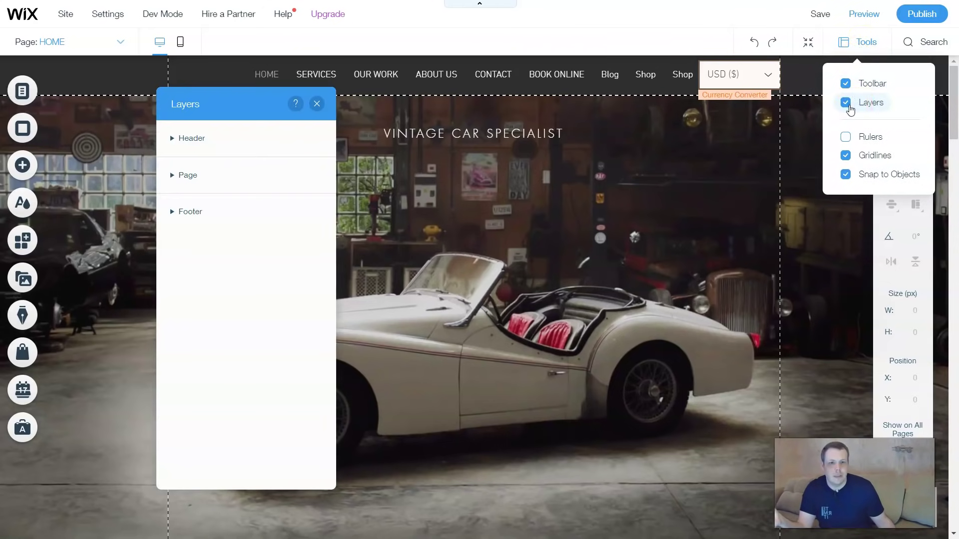
click(845, 138)
click(844, 176)
click(845, 156)
click(846, 102)
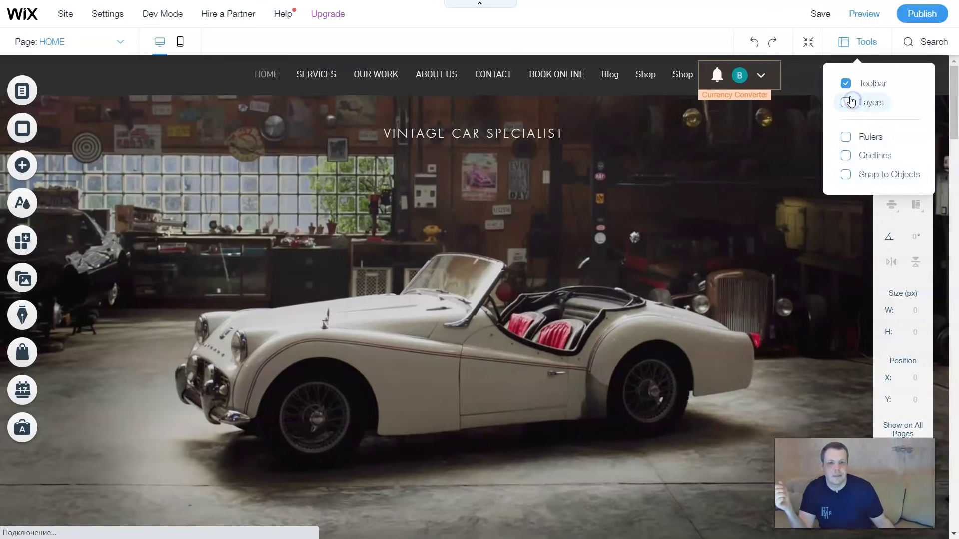
click(846, 83)
click(845, 83)
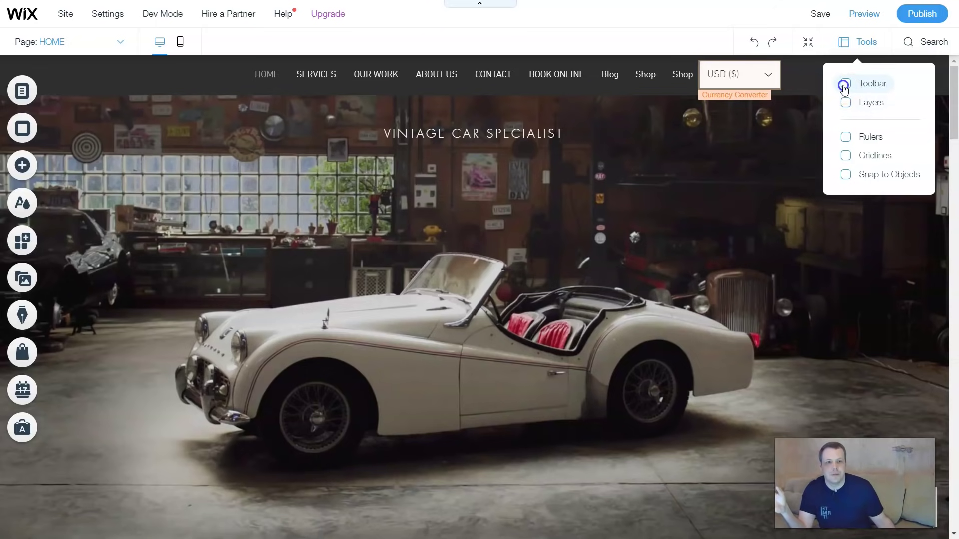
Turn on the Toolbar, Layers, Rulers, Gridlines and Snap to Objects display options.
click(846, 110)
click(845, 136)
click(845, 156)
click(845, 174)
click(870, 95)
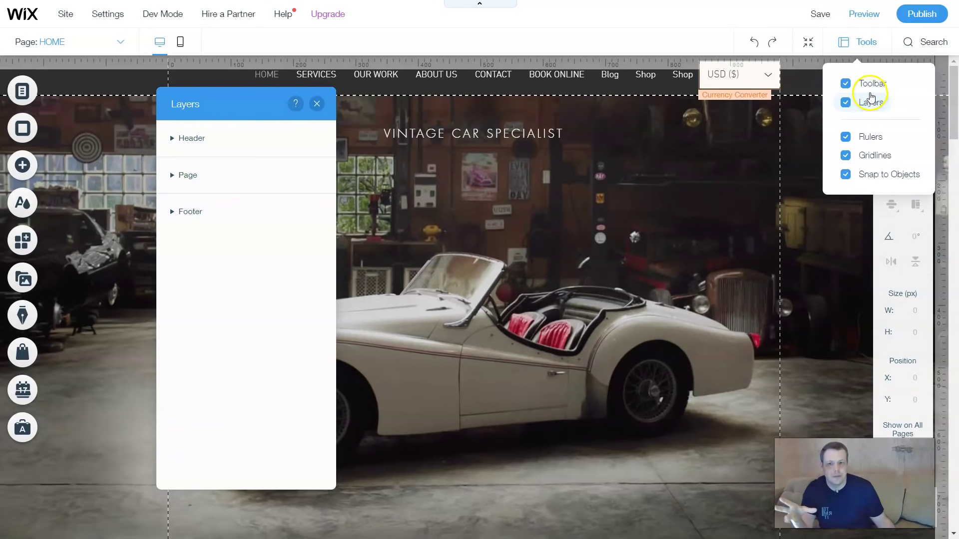
Expand the Header layers, spotlight the Login Bar and hide it in the editor.
click(192, 139)
click(193, 140)
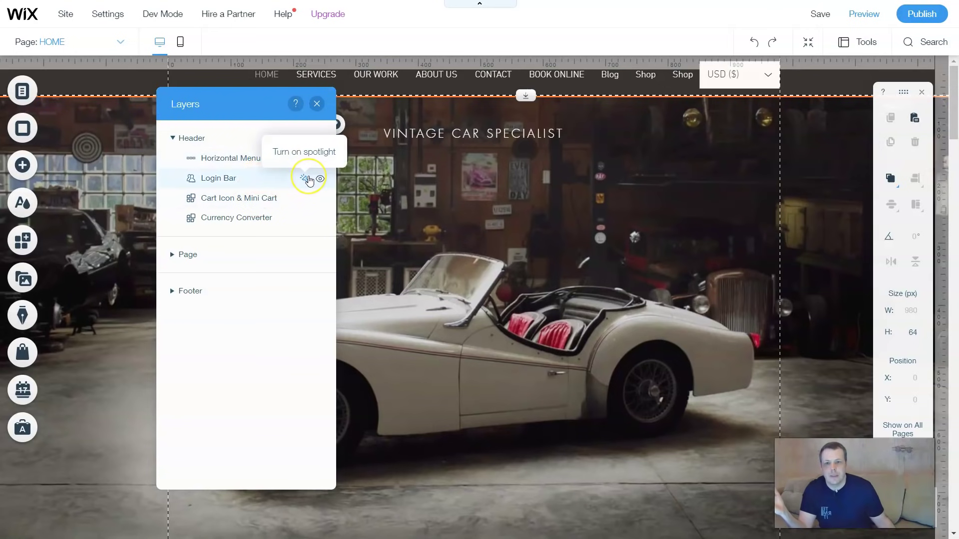
click(305, 178)
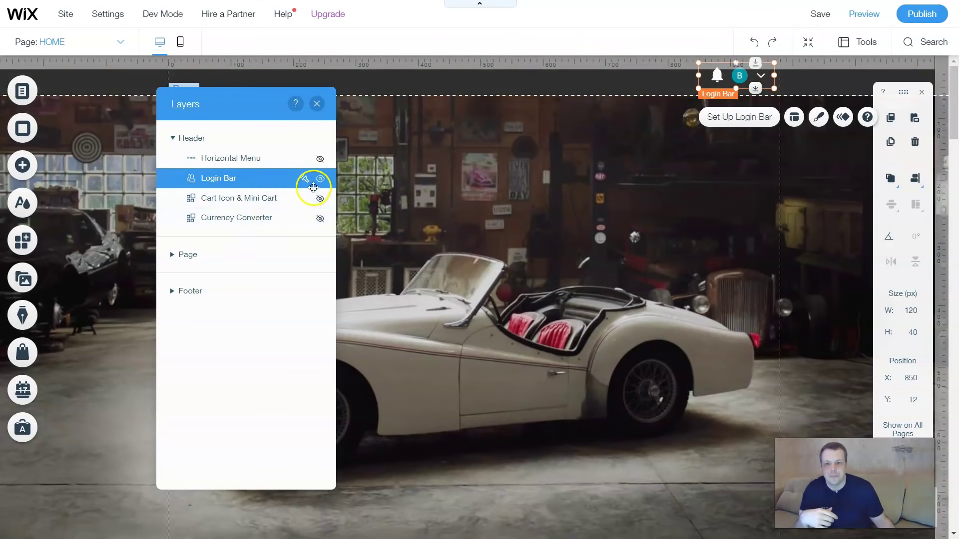
click(319, 180)
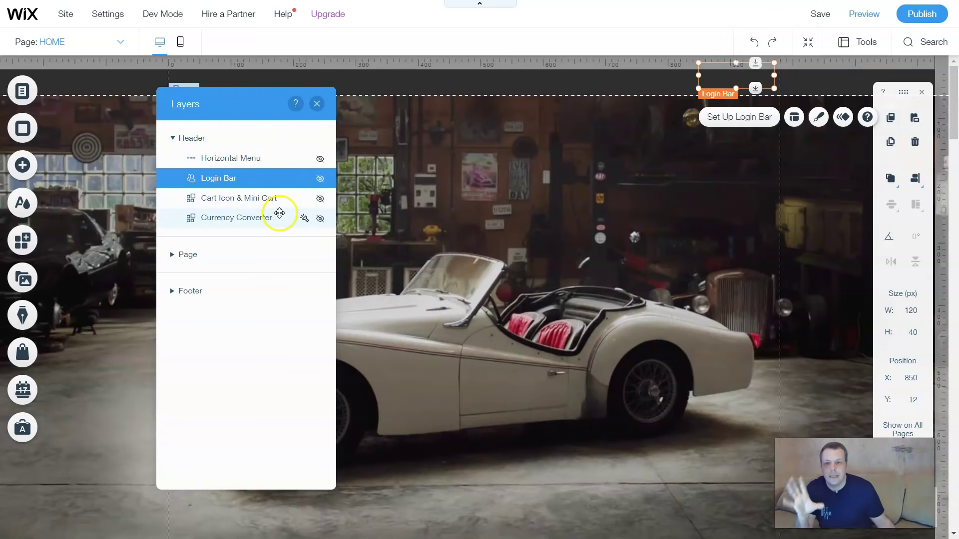
Show the Cart Icon & Mini Cart layer and spotlight the Currency Converter.
click(320, 202)
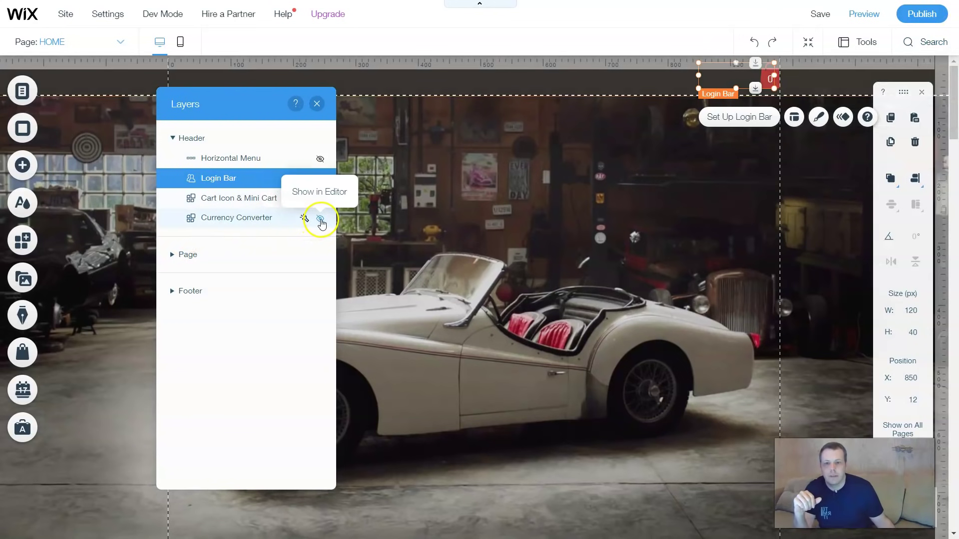
click(320, 221)
click(320, 220)
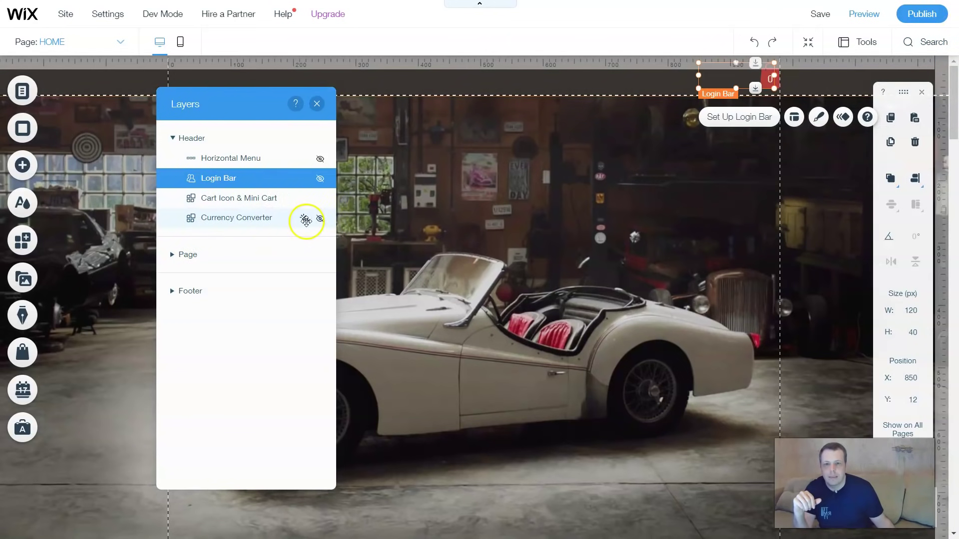
click(304, 222)
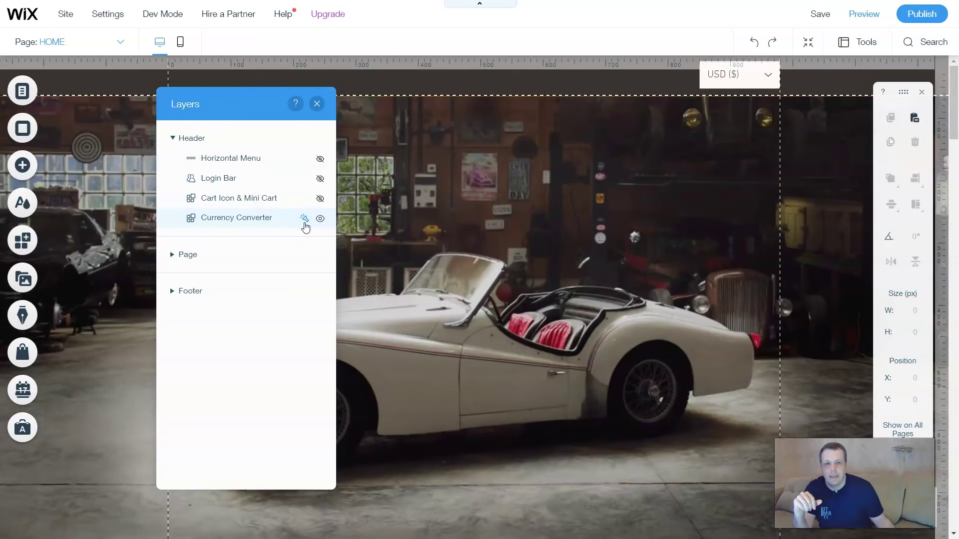
Expand the Page layers to review the elements in them, and close the Layers list.
click(182, 256)
click(172, 255)
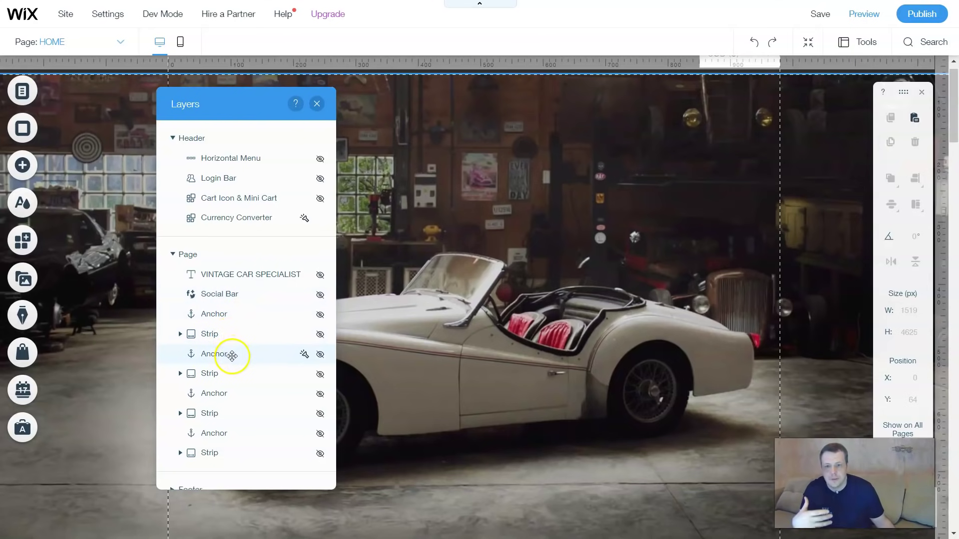
scroll(300, 374, down, 1)
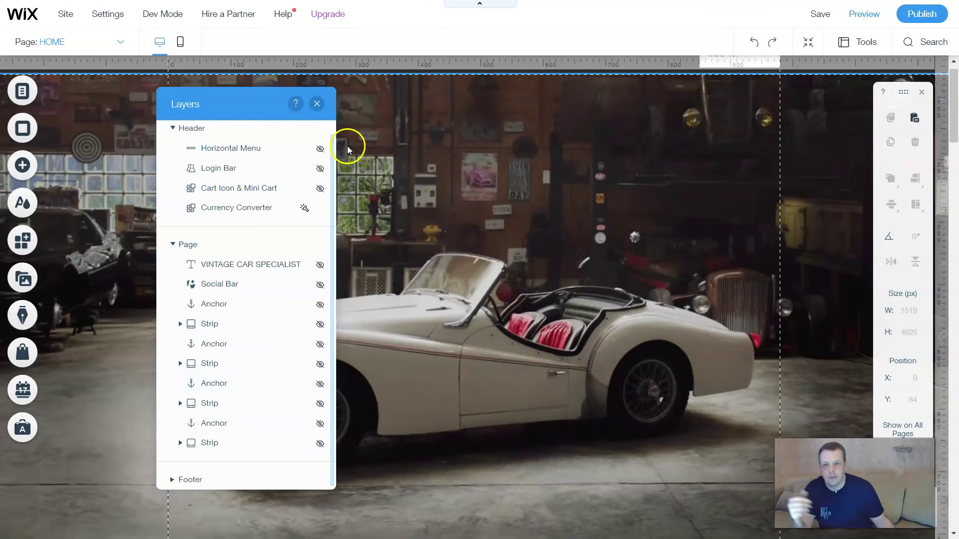
click(317, 104)
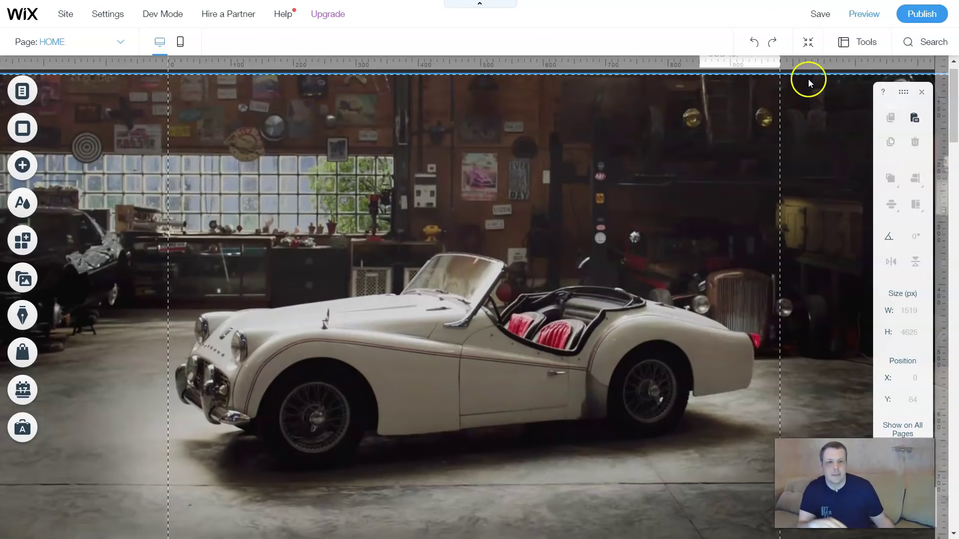
Switch off the Rulers, Gridlines and Snap to Objects display options after toggling Layers on and off.
click(847, 44)
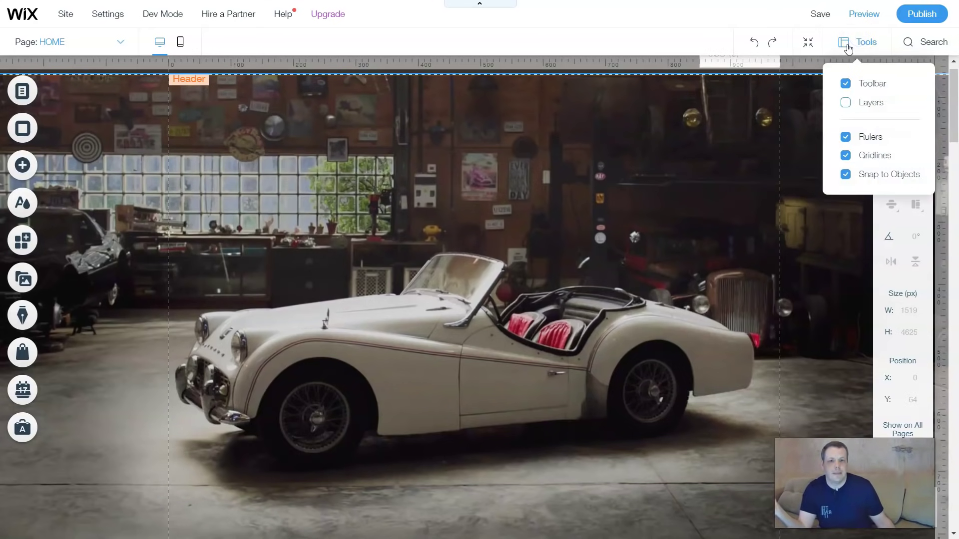
click(848, 102)
click(849, 104)
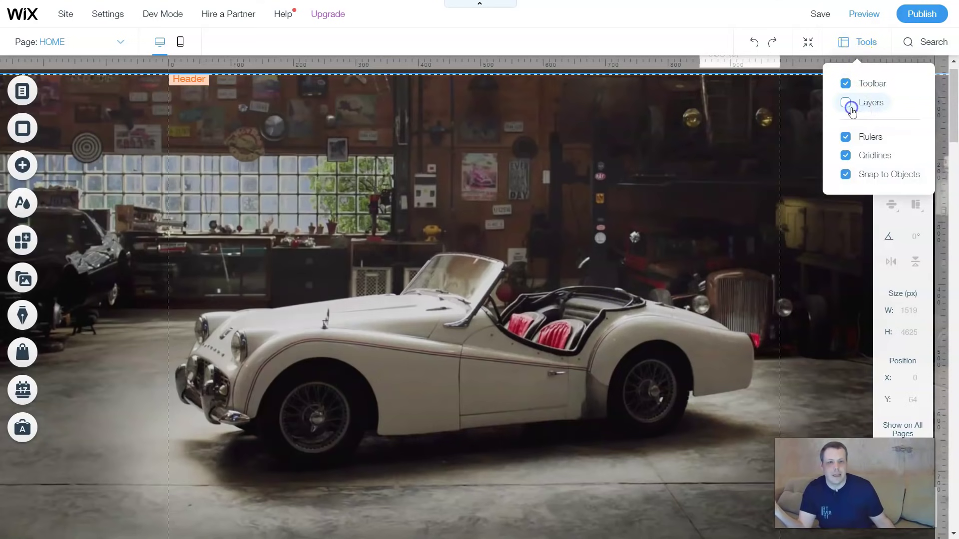
click(846, 137)
click(846, 156)
click(844, 174)
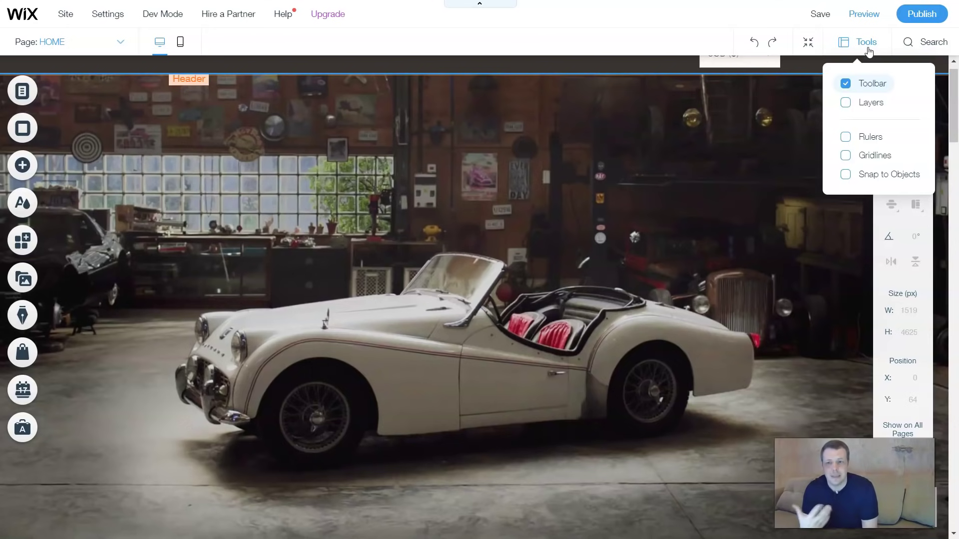
Search the editor for "members", replacing the existing search term.
click(927, 43)
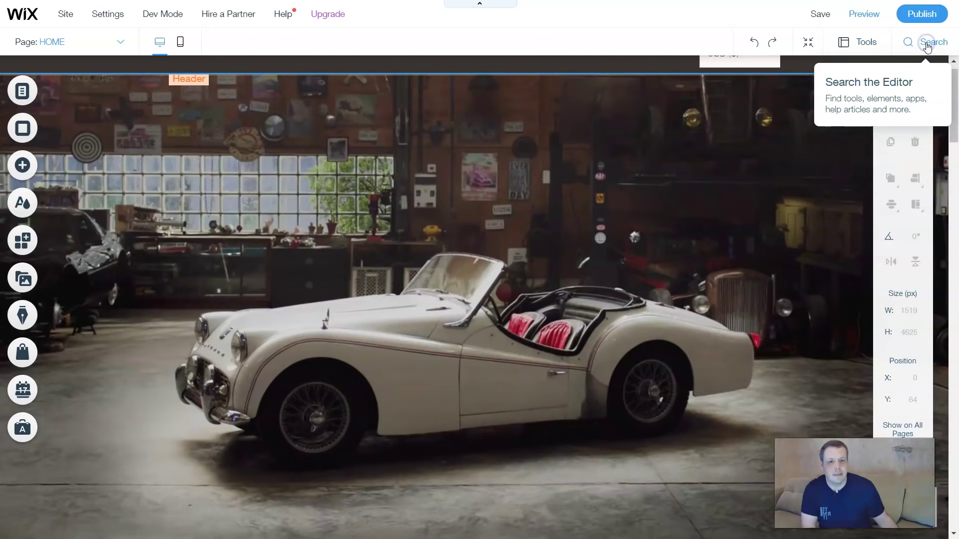
click(727, 85)
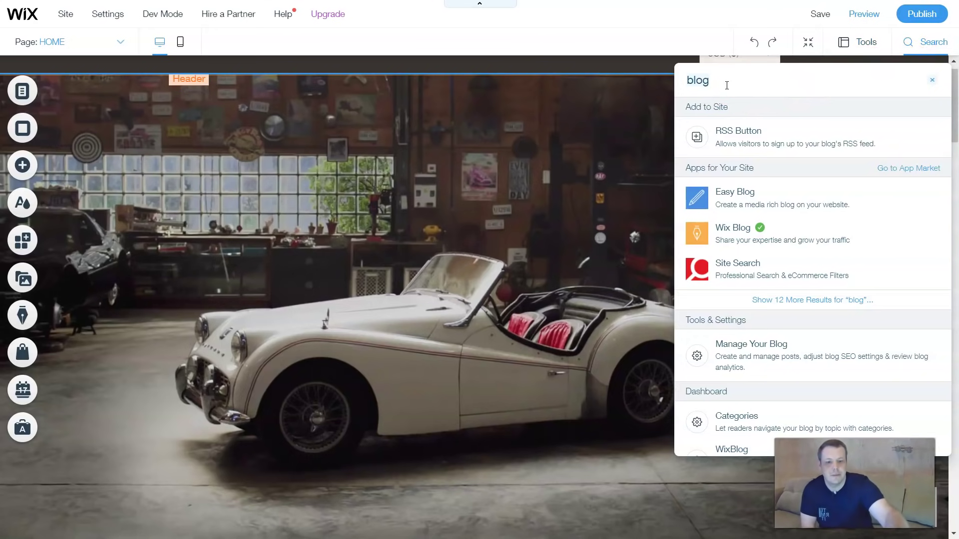
key(BackSpace)
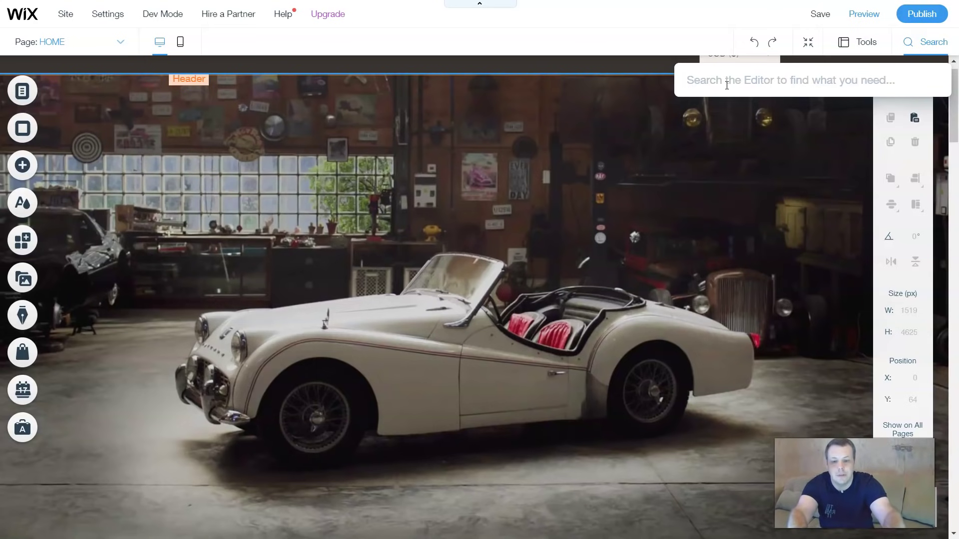
text(mem)
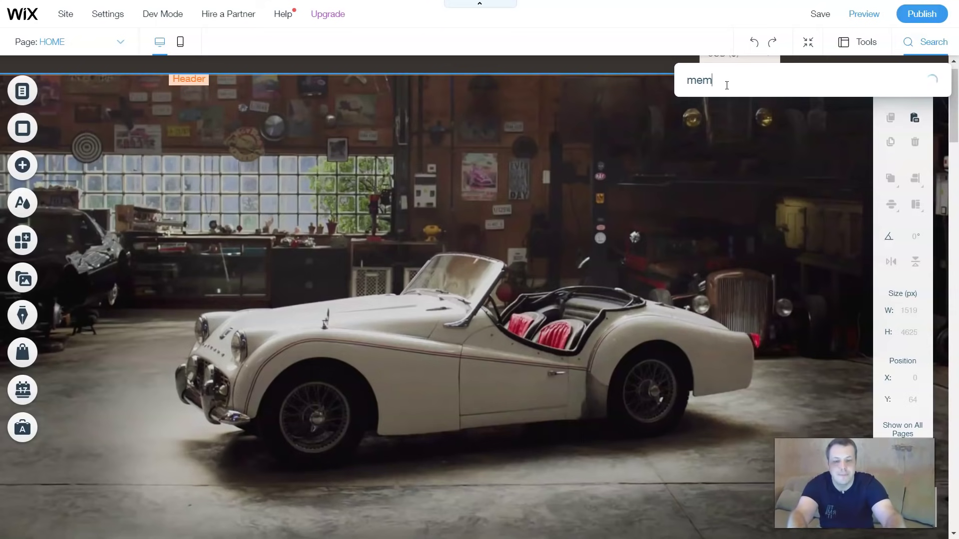
text(bers)
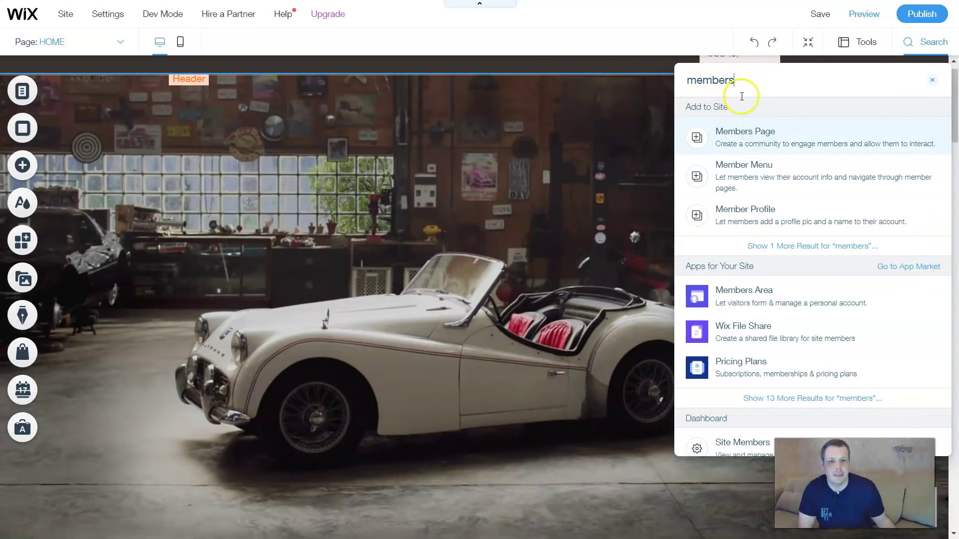
Preview the Members Page, Member Menu and Member Profile elements offered for the "members" search.
click(745, 133)
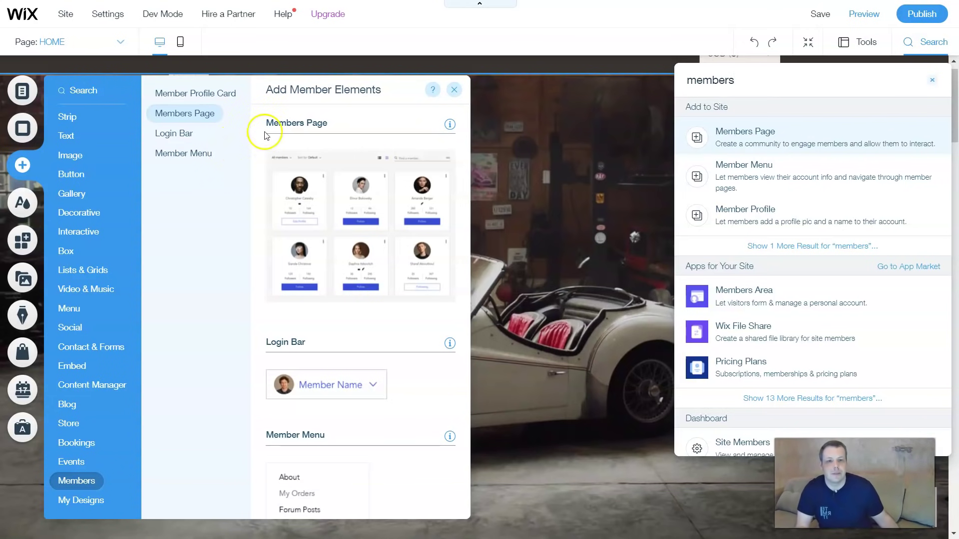
click(764, 179)
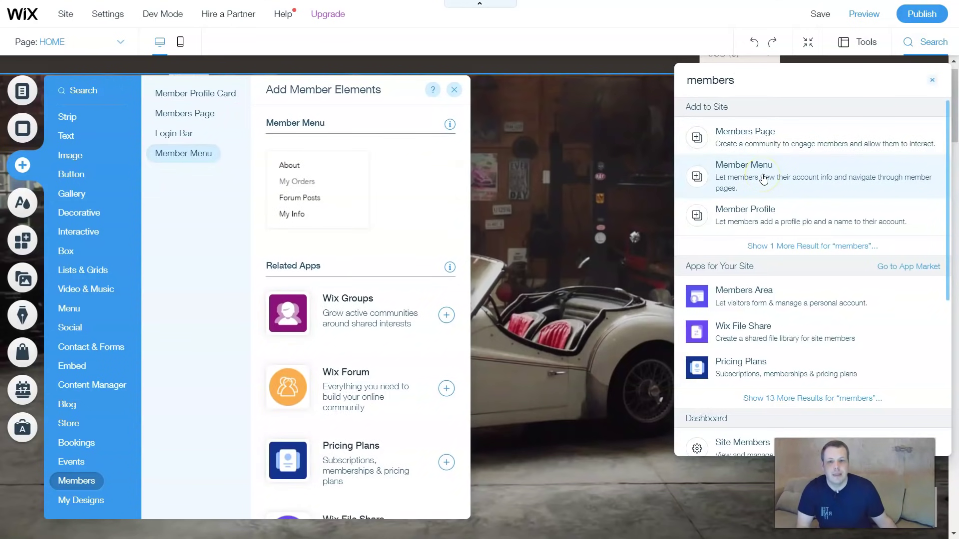
click(755, 218)
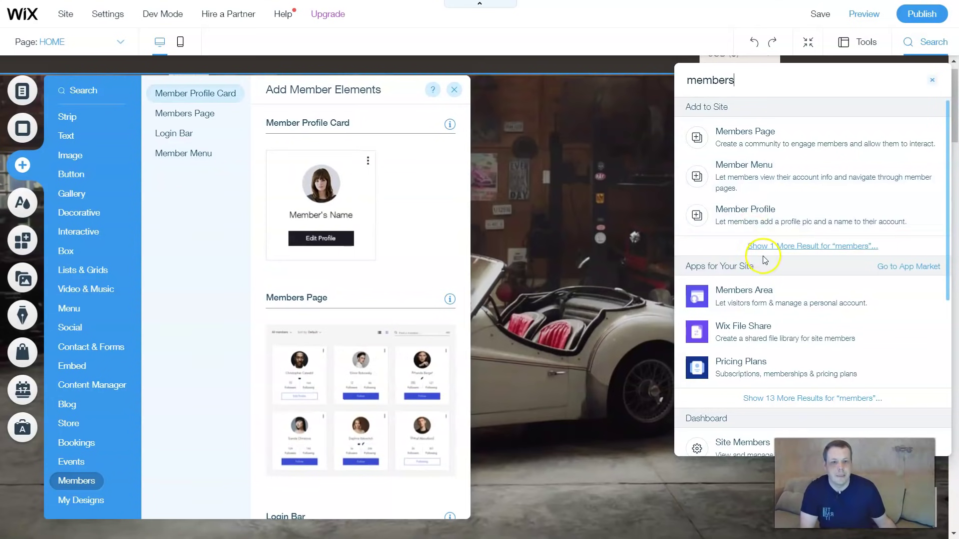
Review the app and dashboard results for "members" and reopen the Member Profile element.
scroll(762, 257, down, 1)
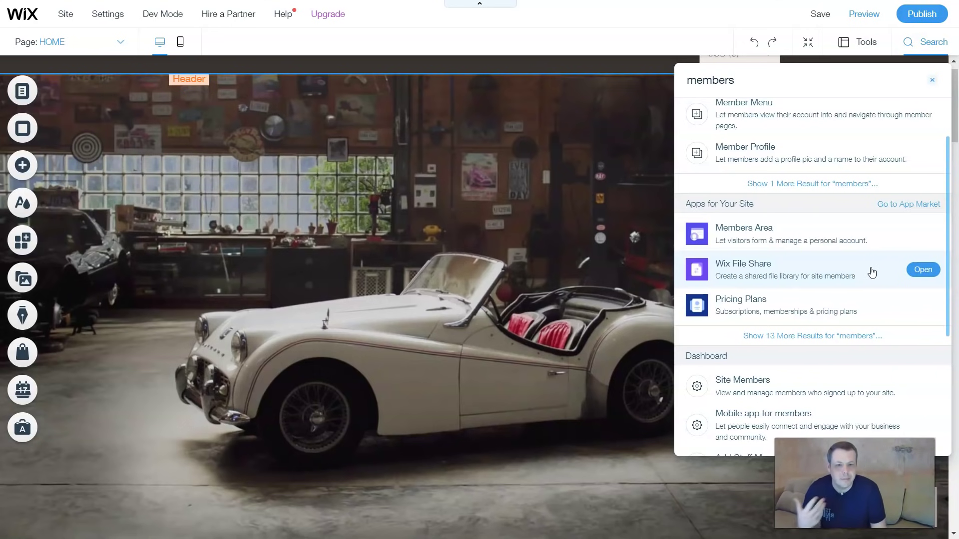
click(837, 308)
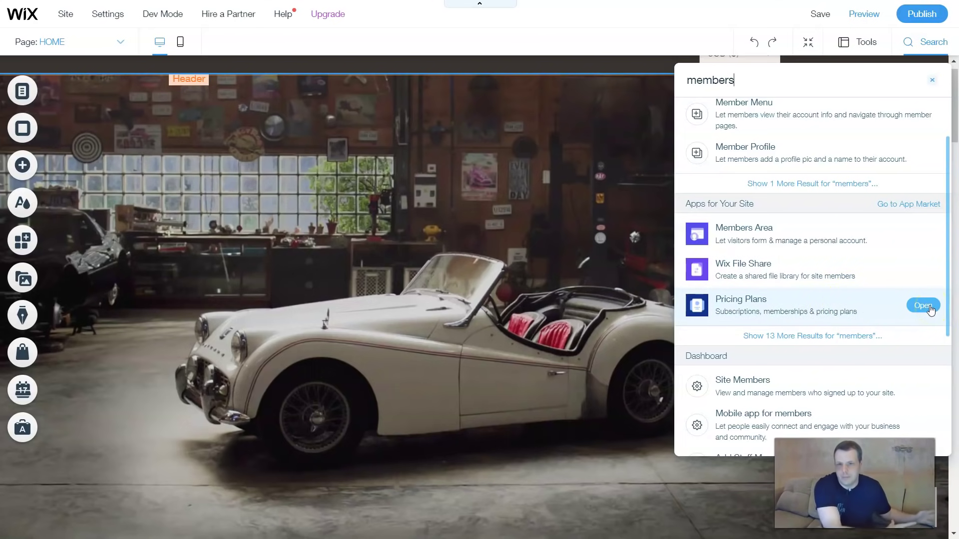
scroll(812, 355, down, 4)
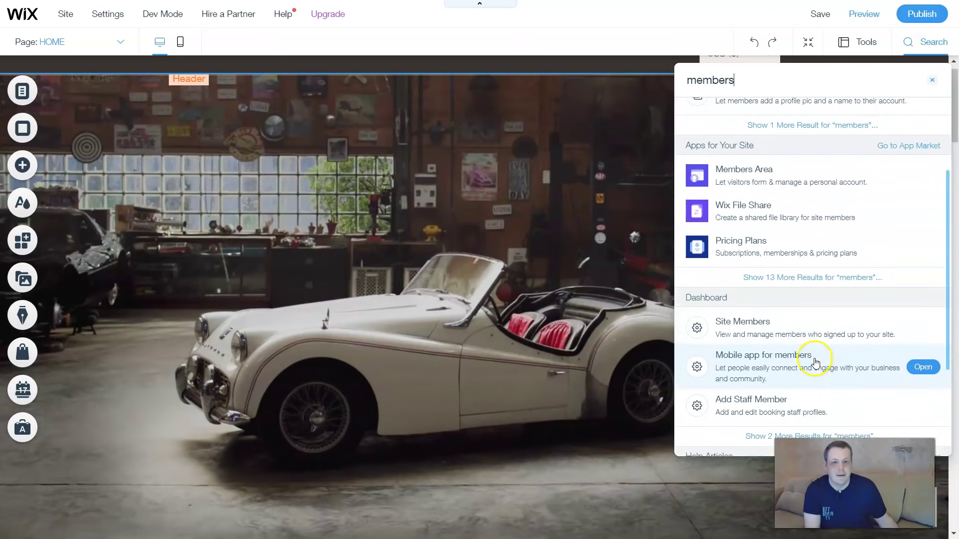
scroll(799, 220, up, 5)
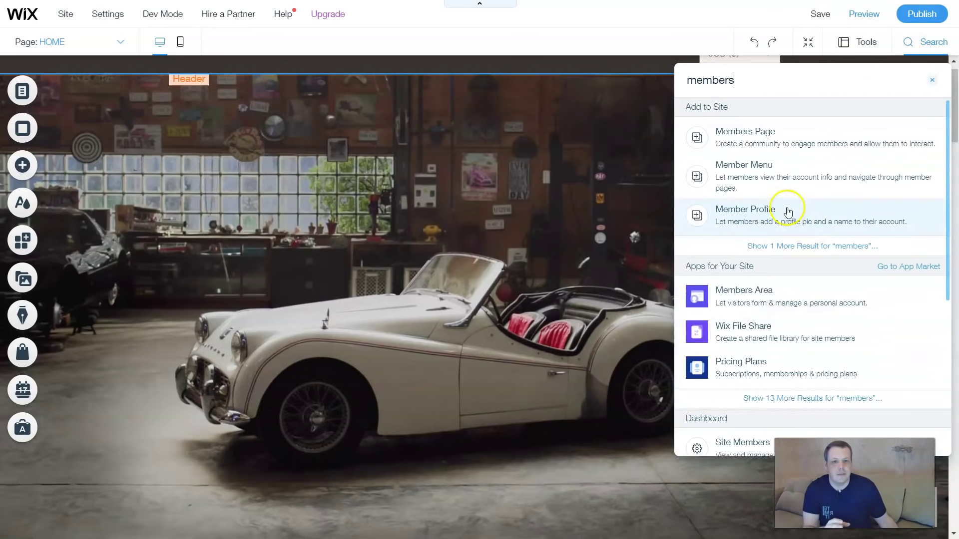
click(787, 209)
Replace the editor search term with "blog".
key(BackSpace)
key(BackSpace)
key(BackSpace)
key(BackSpace)
key(BackSpace)
key(BackSpace)
key(BackSpace)
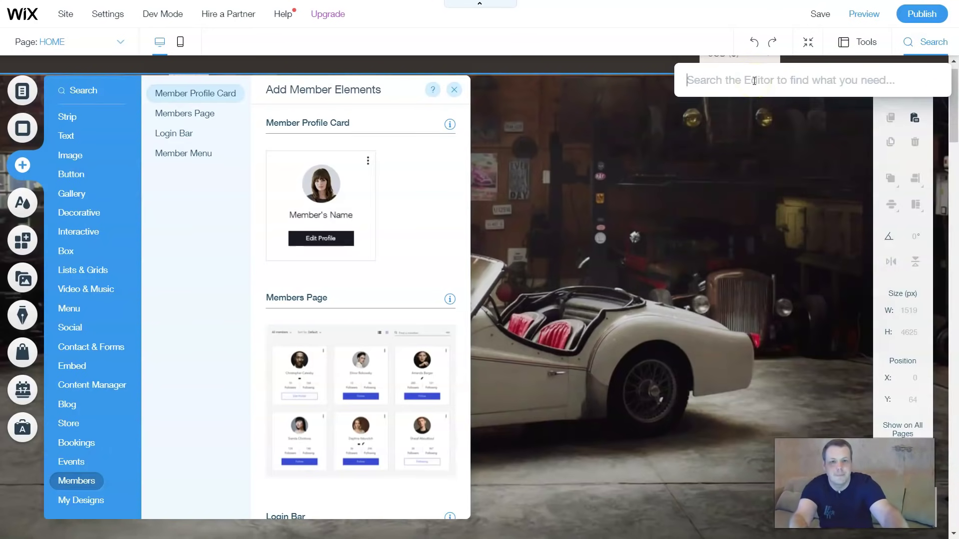
text(blog)
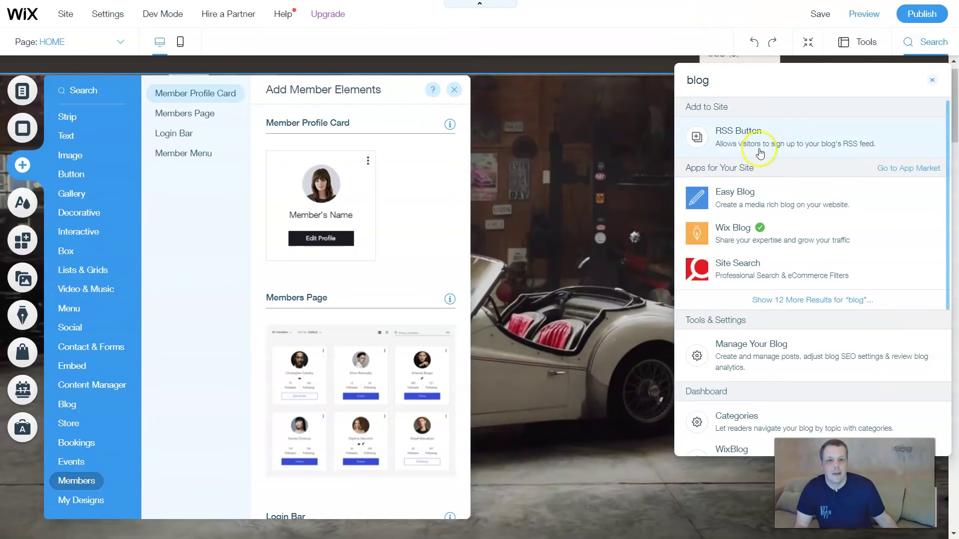
Check the RSS Button result and look through the app, settings and dashboard results for "blog".
click(761, 146)
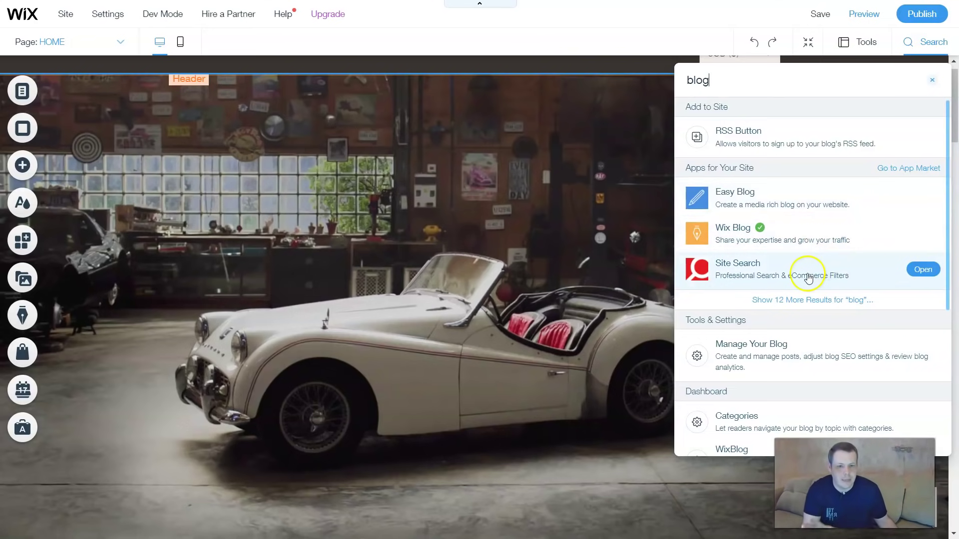
scroll(839, 288, down, 1)
click(845, 292)
scroll(844, 293, down, 1)
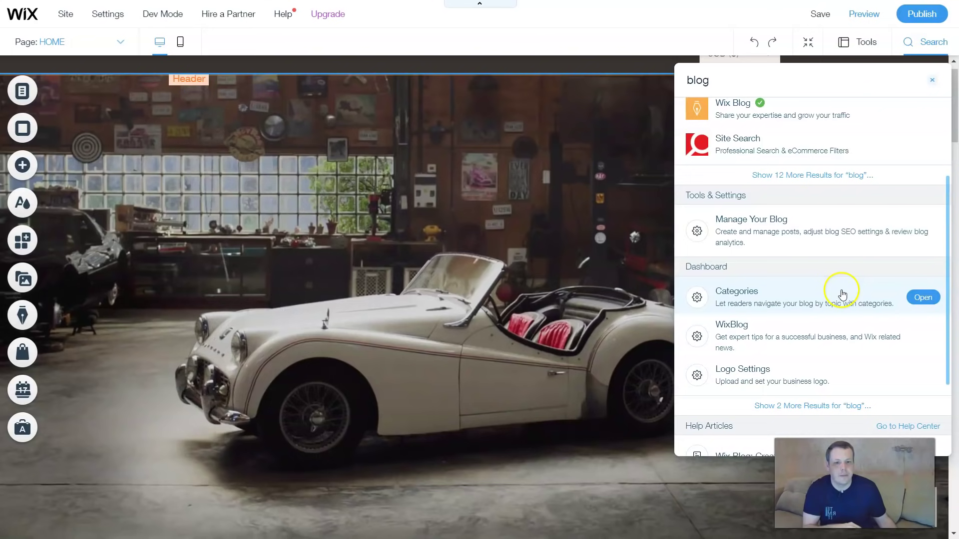
Preview the Manage Your Blog and RSS Button results and look through the help articles for "blog".
click(846, 236)
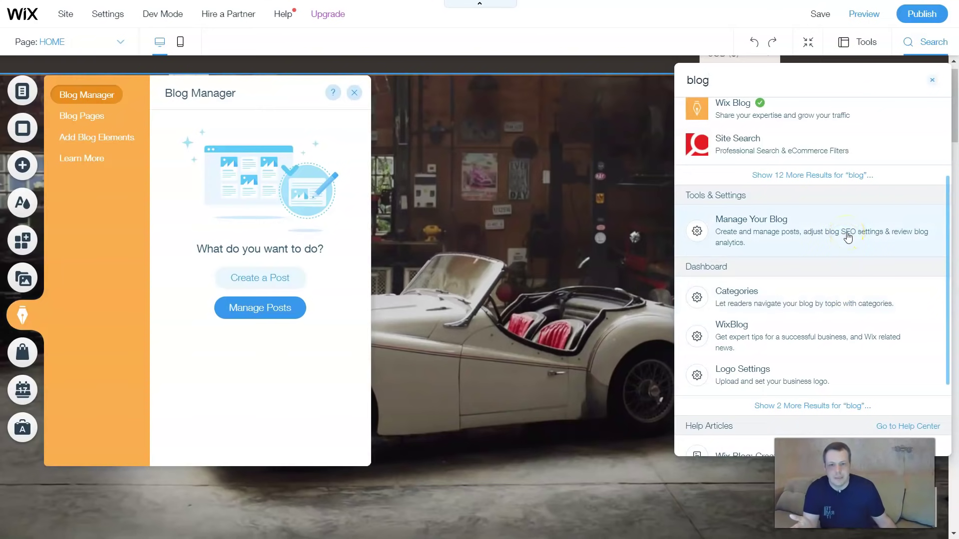
click(775, 312)
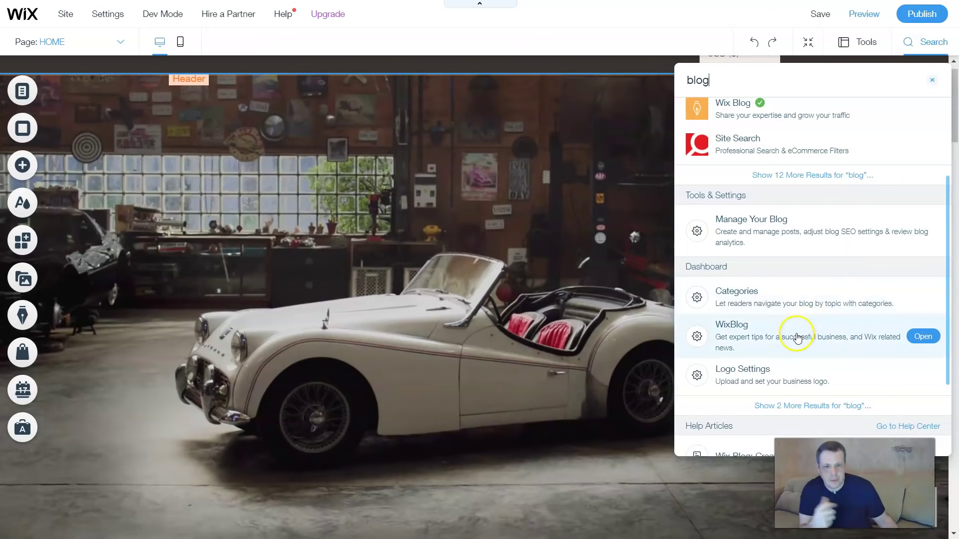
scroll(789, 363, down, 2)
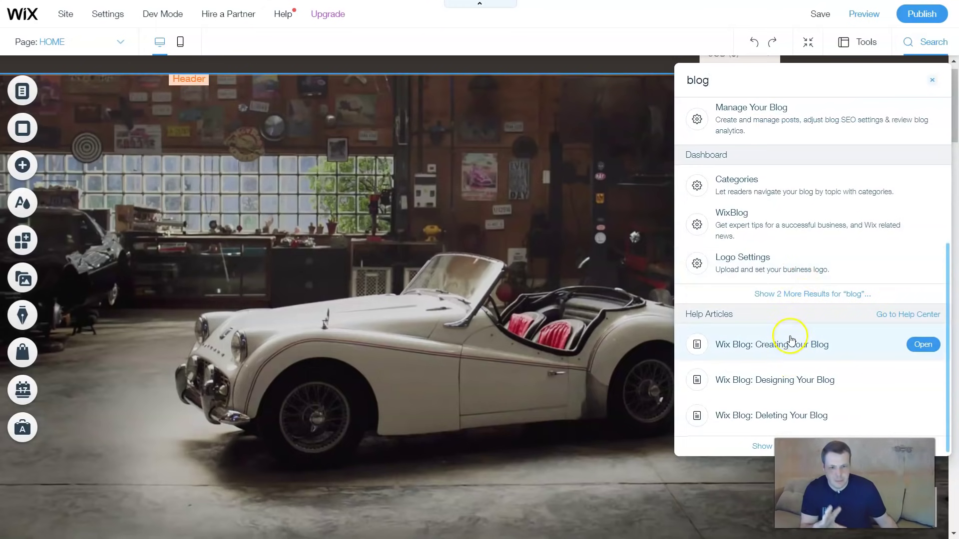
scroll(807, 167, up, 5)
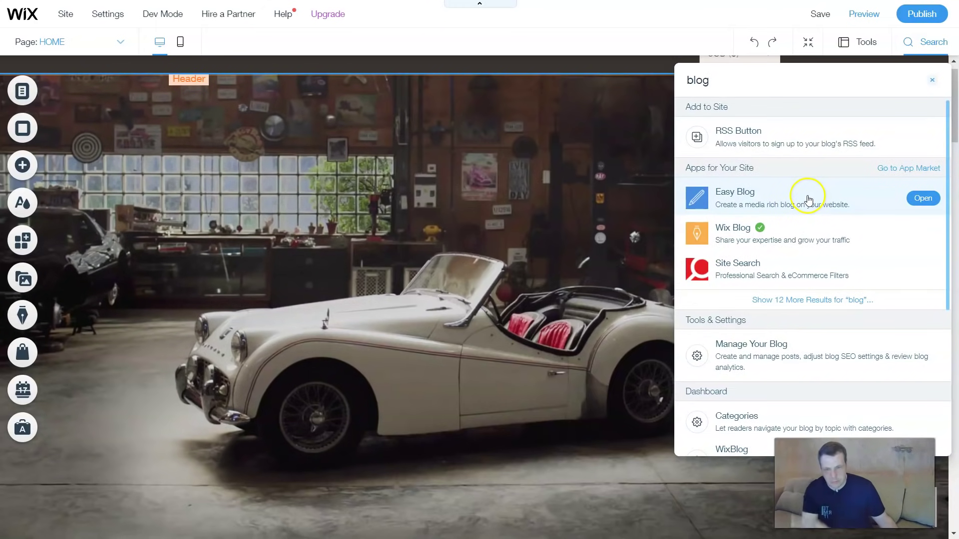
click(796, 137)
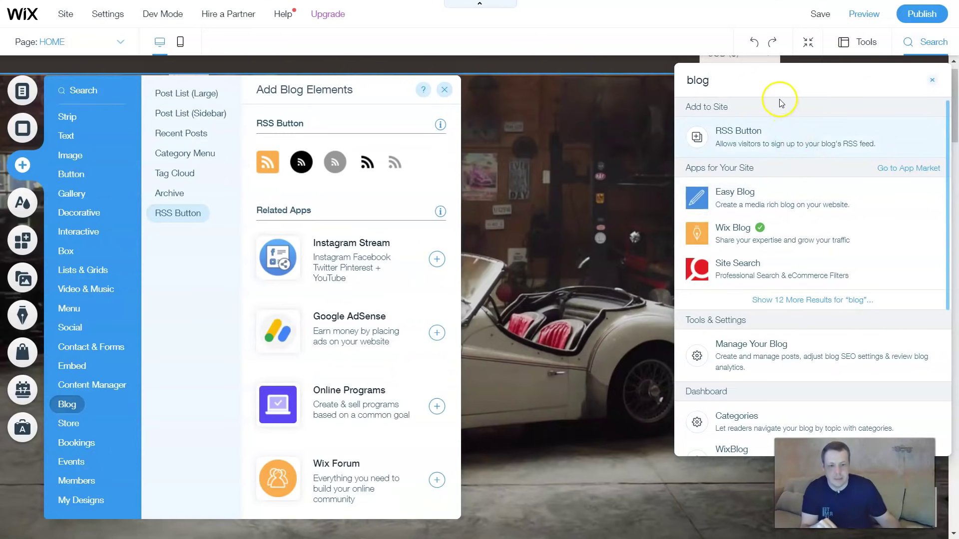
Replace the editor search term with "store".
key(BackSpace)
key(BackSpace)
key(BackSpace)
key(BackSpace)
text(store)
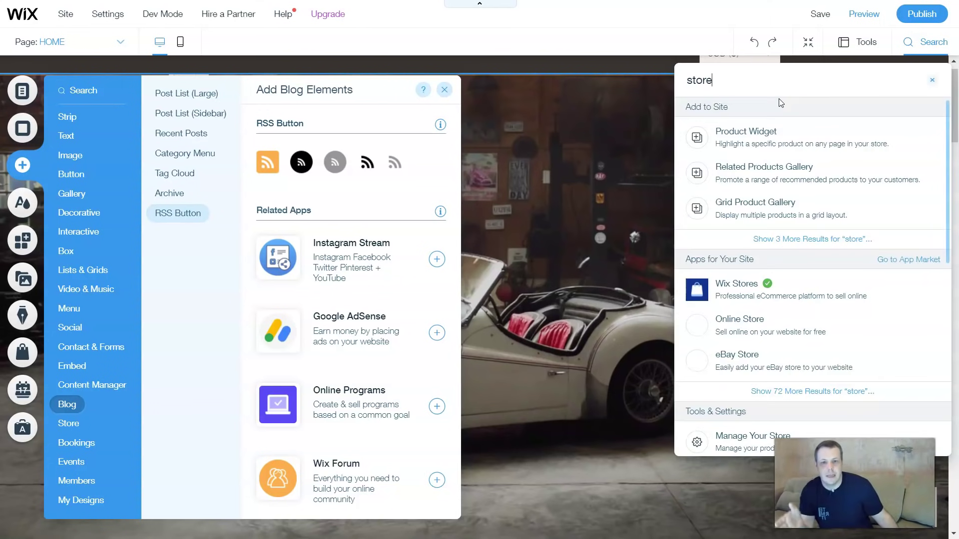
Preview the Product Widget, Related Products Gallery and Grid Product Gallery elements offered for "store", and close the element list.
click(773, 137)
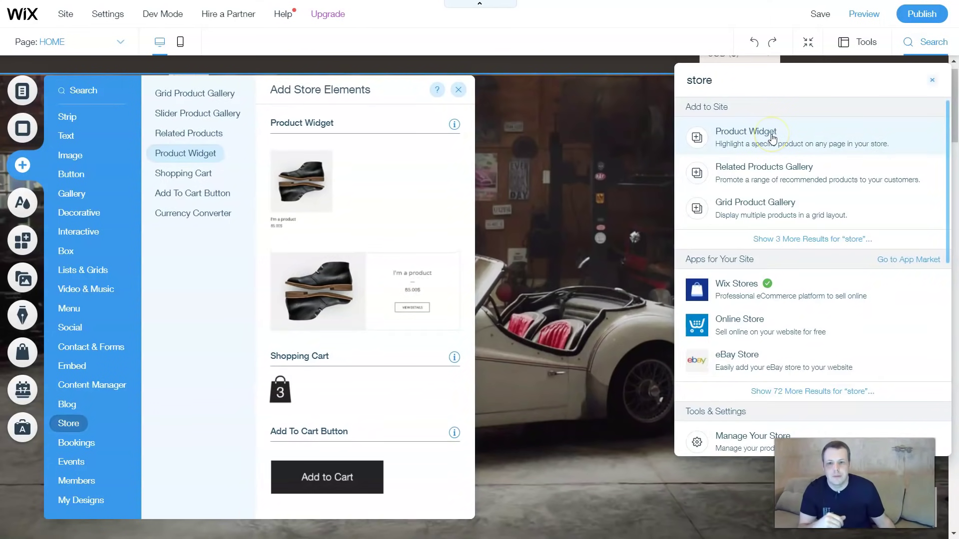
click(770, 164)
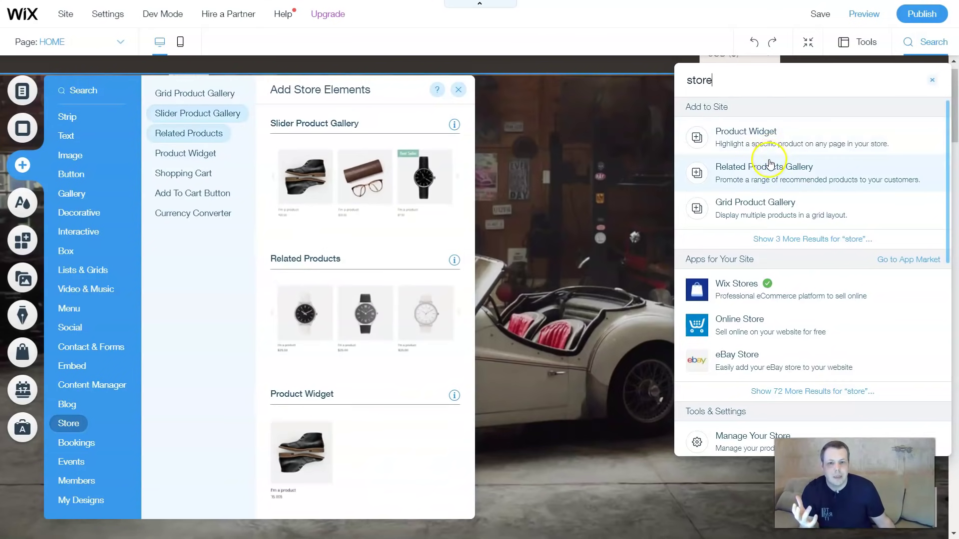
click(766, 213)
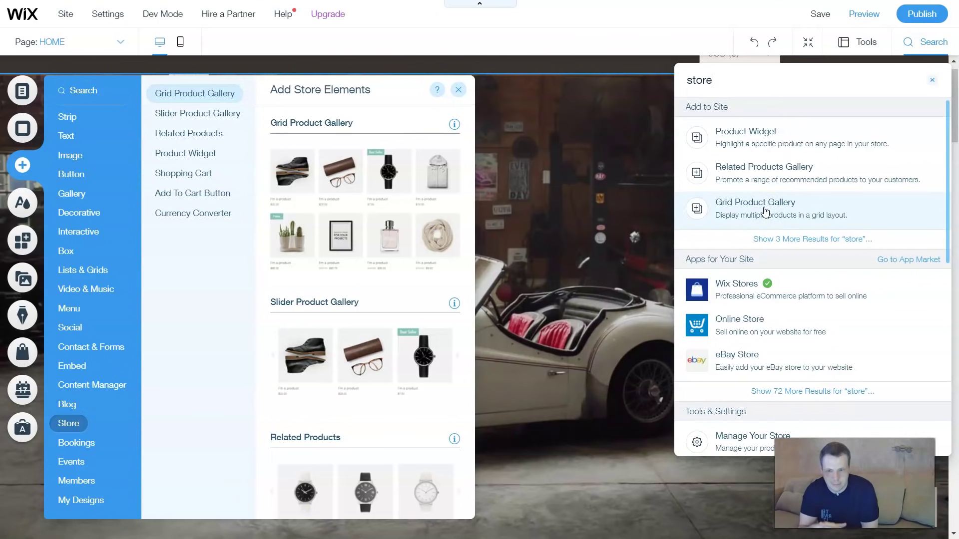
click(775, 266)
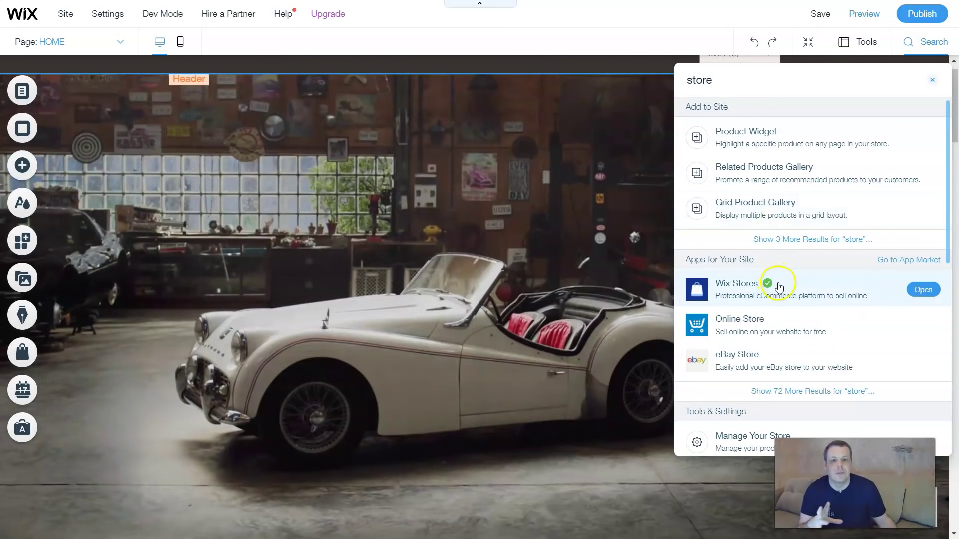
Look through the app, settings, dashboard and help article results for "store".
scroll(793, 283, down, 1)
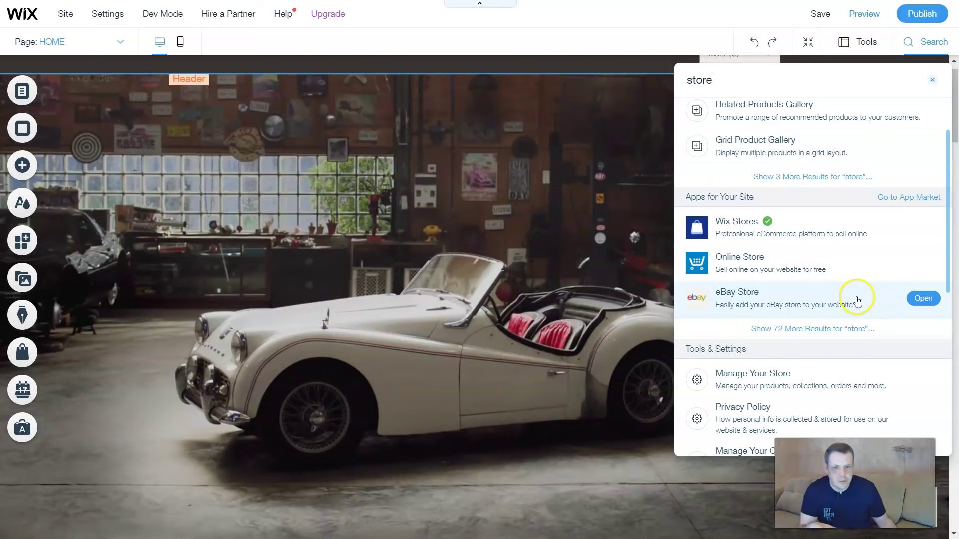
scroll(857, 300, down, 1)
click(833, 324)
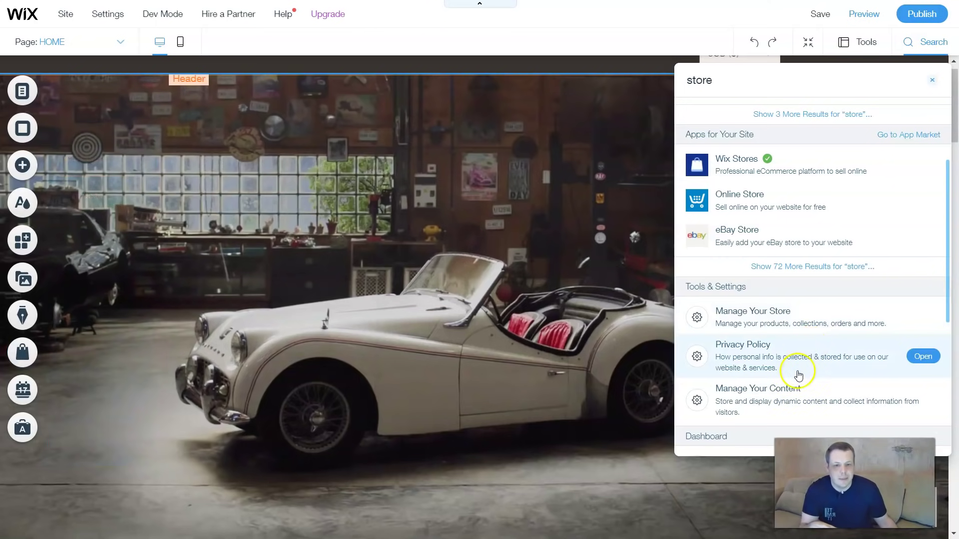
scroll(825, 382, down, 4)
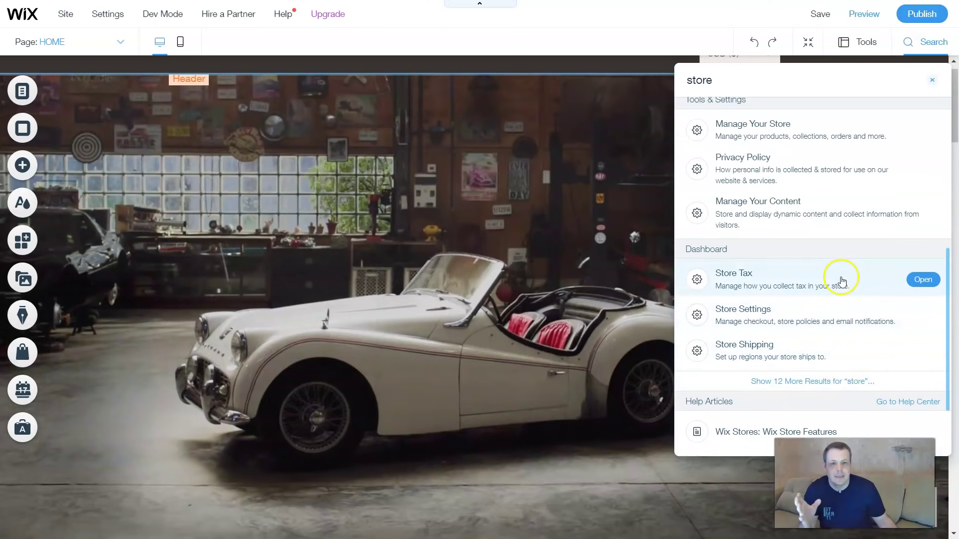
scroll(777, 320, down, 2)
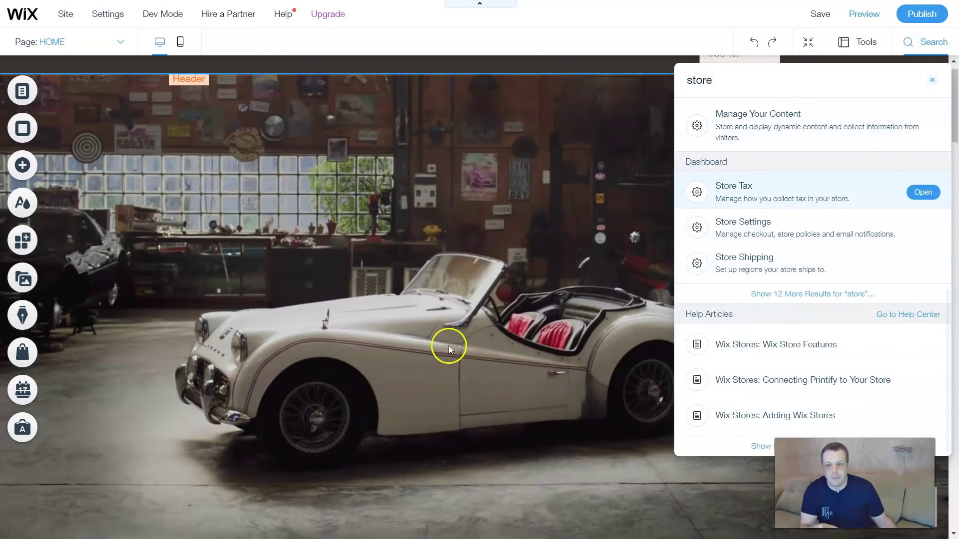
Search the editor for "background" instead and preview the Page Background settings.
click(932, 80)
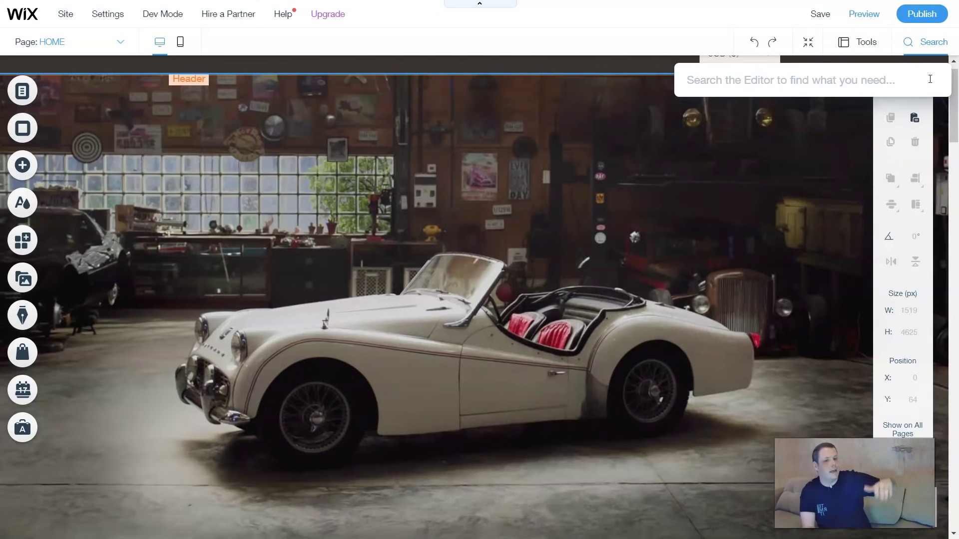
text(ba)
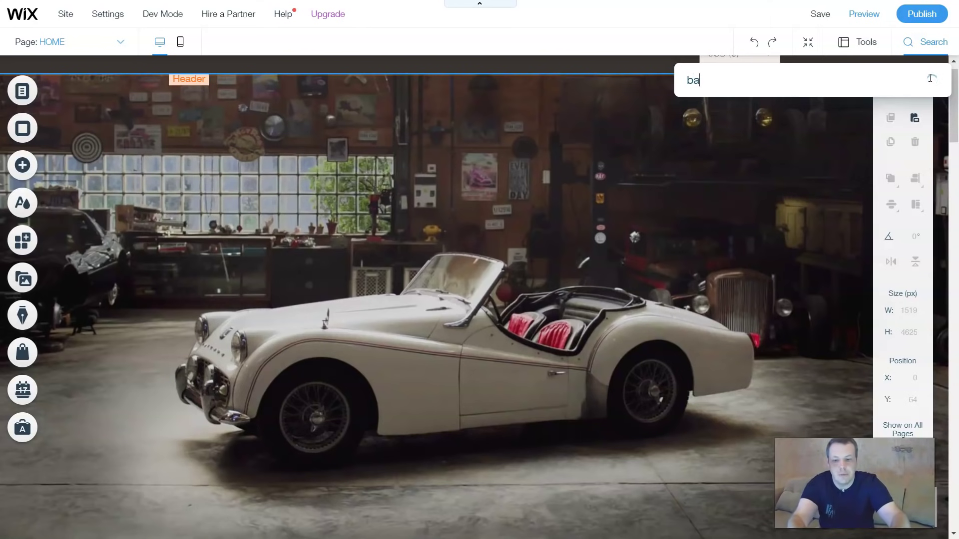
text(ckgt)
key(BackSpace)
text(r)
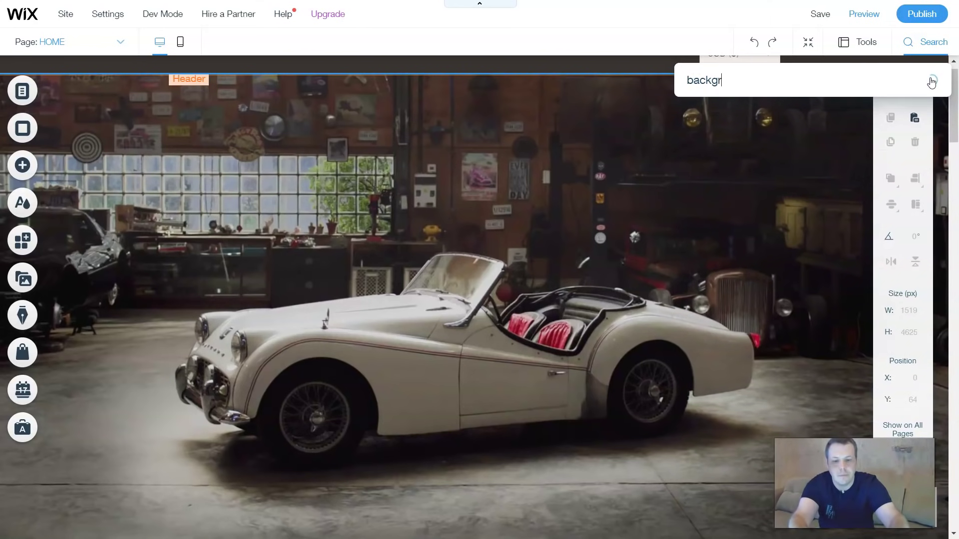
text(ound)
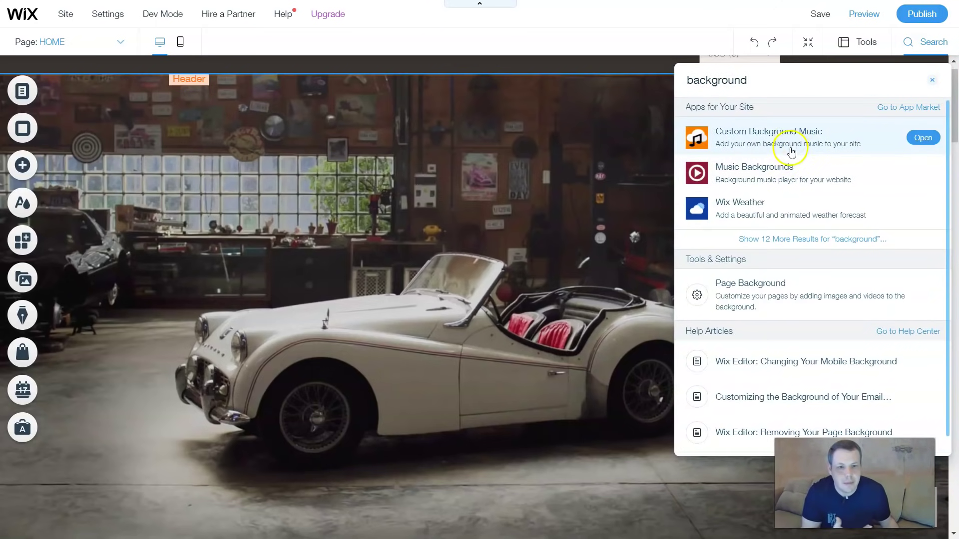
click(794, 292)
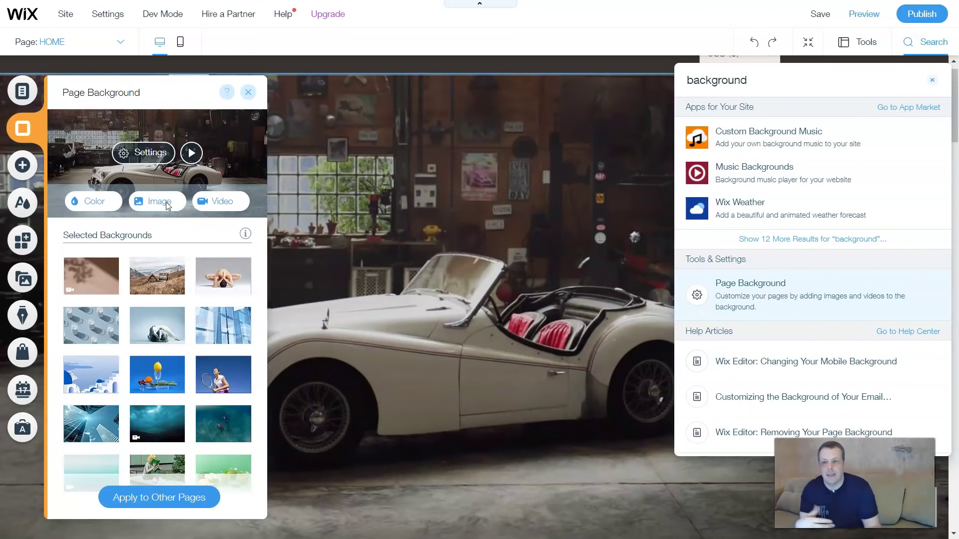
click(364, 207)
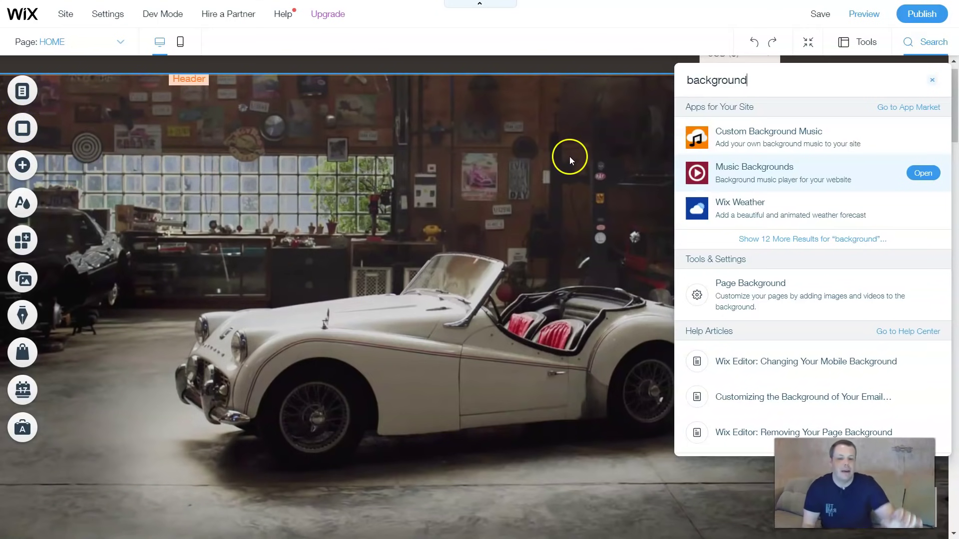
Clear the "background" search term and close the editor search.
key(BackSpace)
key(BackSpace)
key(BackSpace)
key(BackSpace)
key(BackSpace)
key(BackSpace)
key(BackSpace)
key(BackSpace)
key(BackSpace)
key(BackSpace)
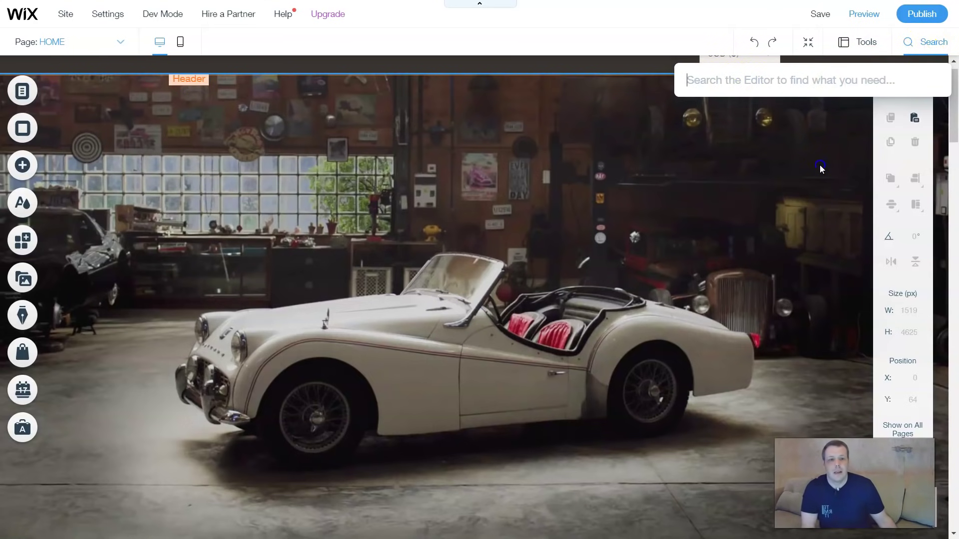
click(924, 43)
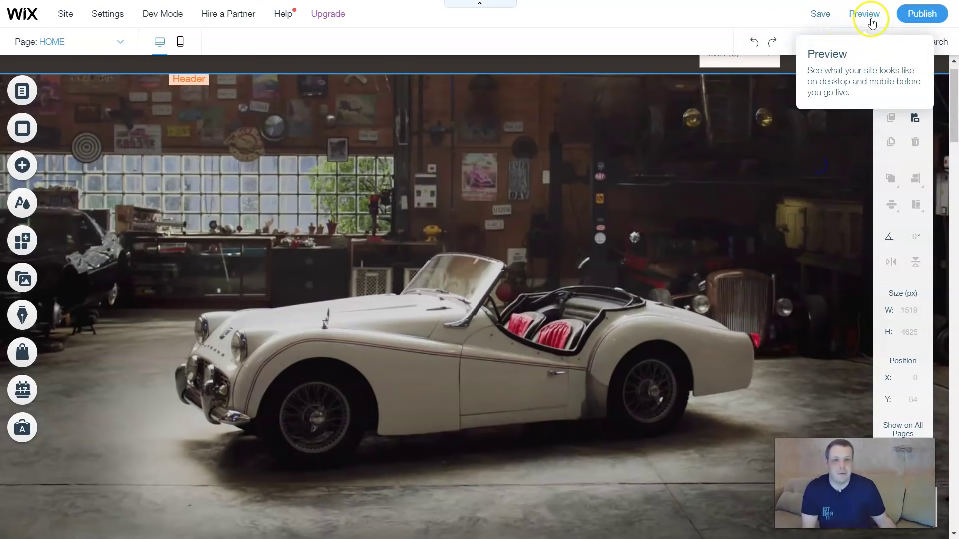